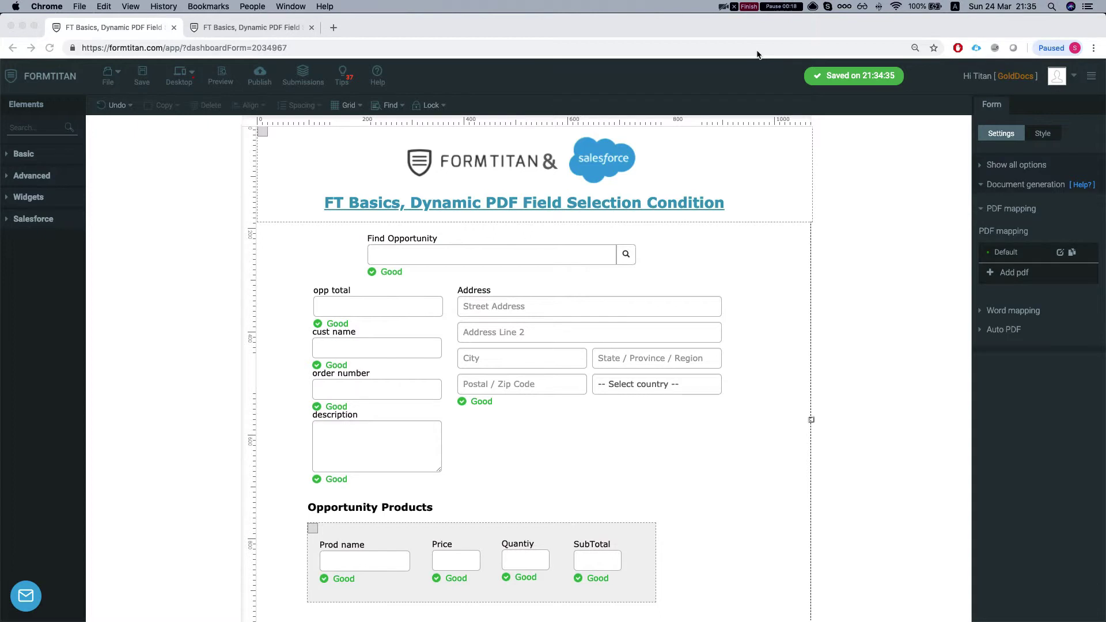
Open the Get From Salesforce configuration under the Salesforce integration settings.
scroll(506, 240, down, 4)
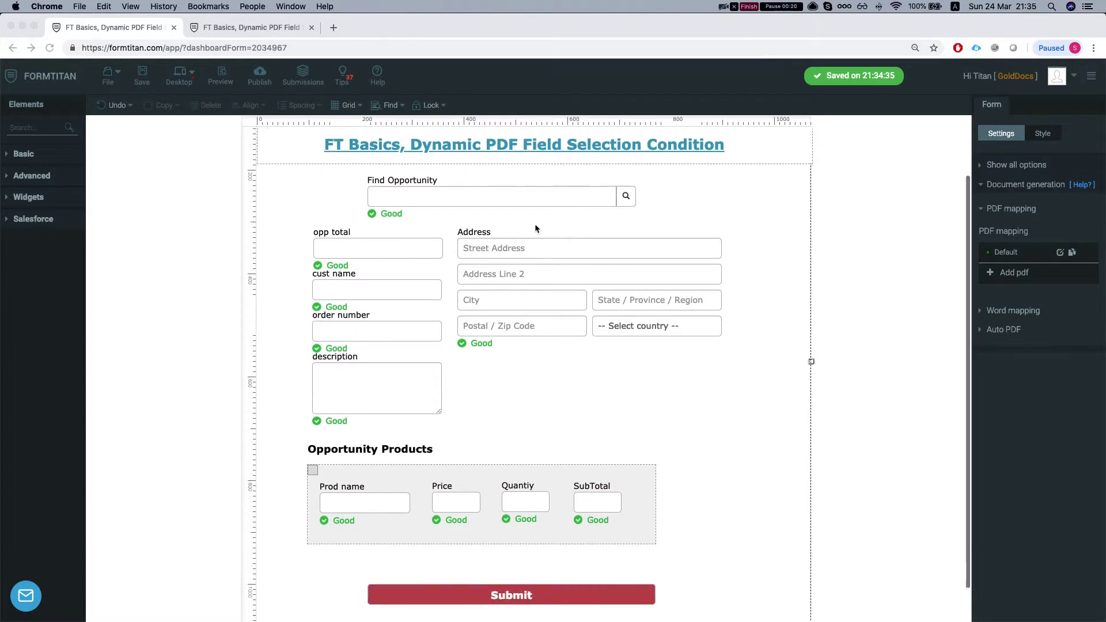
scroll(848, 351, up, 3)
scroll(848, 350, up, 1)
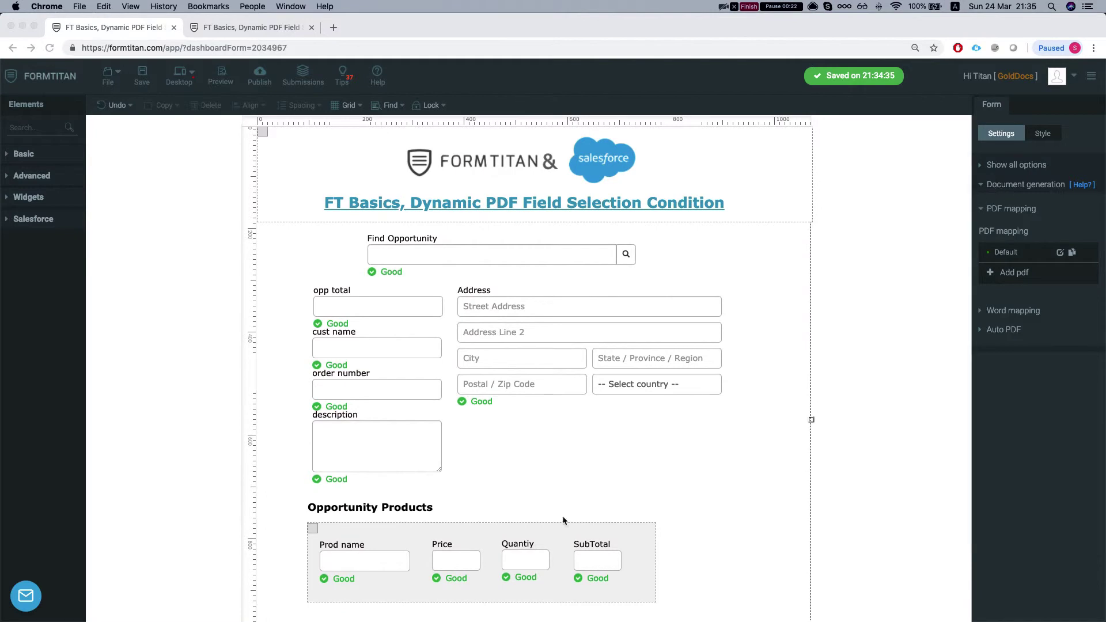
click(1040, 185)
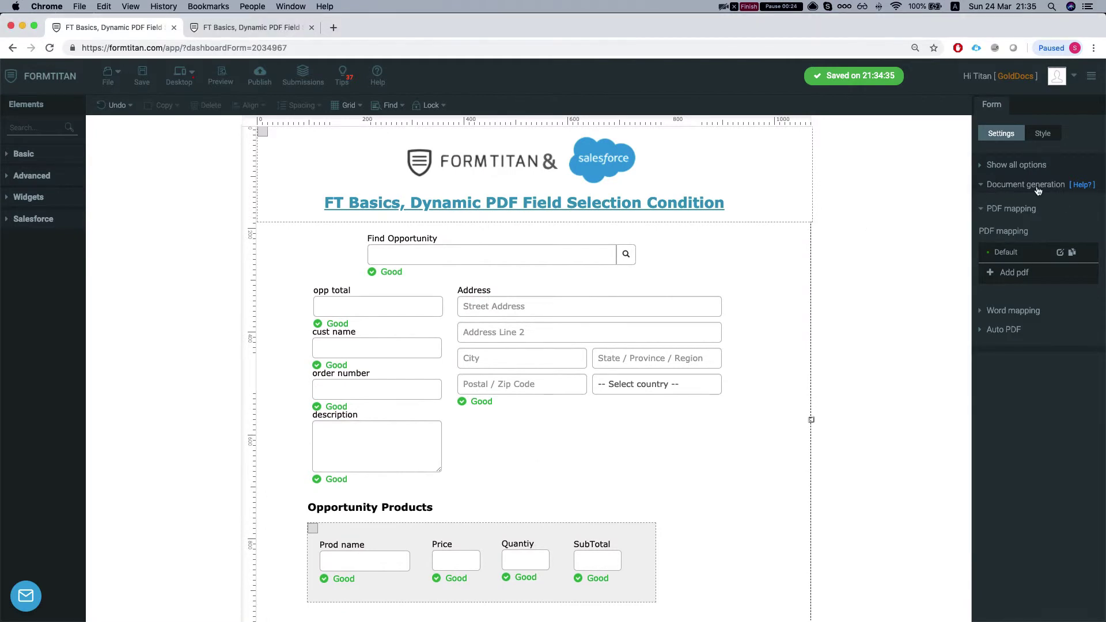
click(1021, 224)
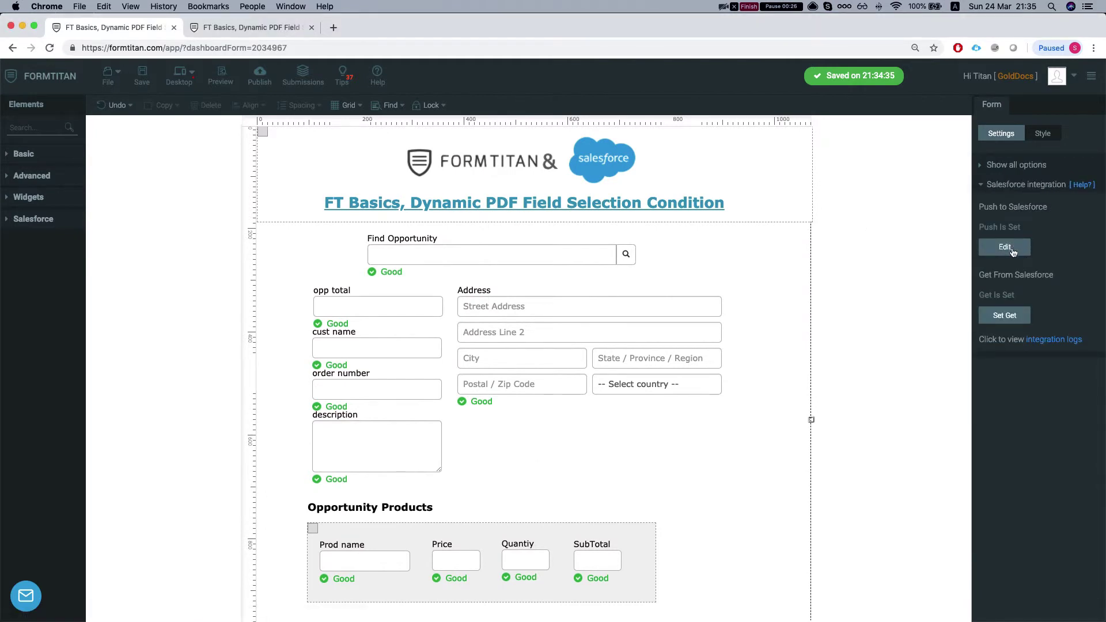
click(1003, 315)
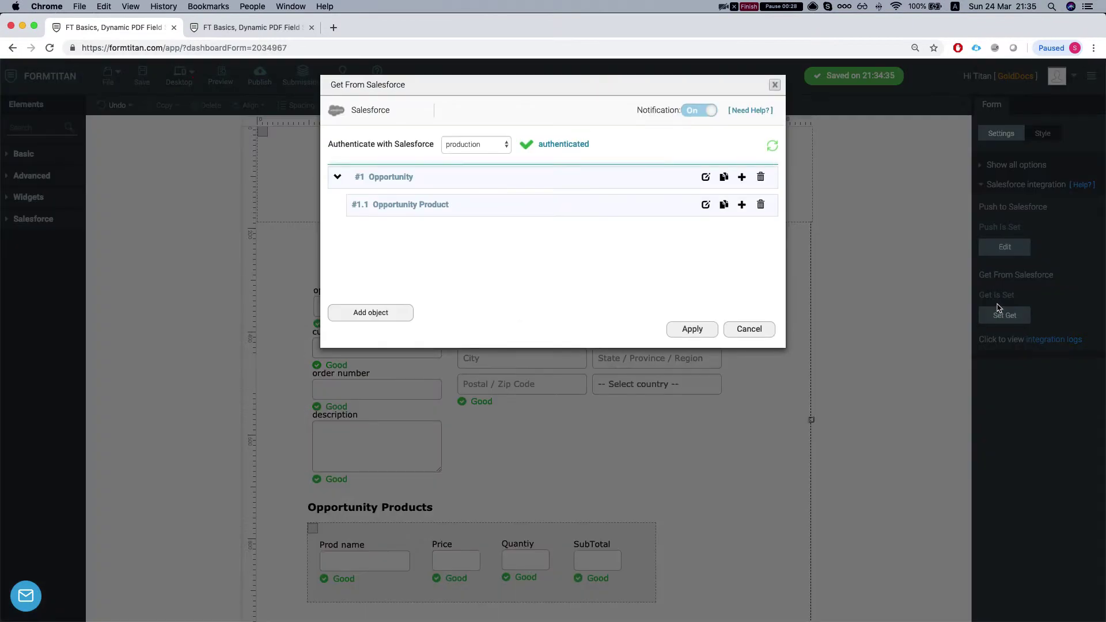
Review the Opportunity object's lookup condition and close it without changes.
click(704, 178)
click(401, 190)
click(384, 252)
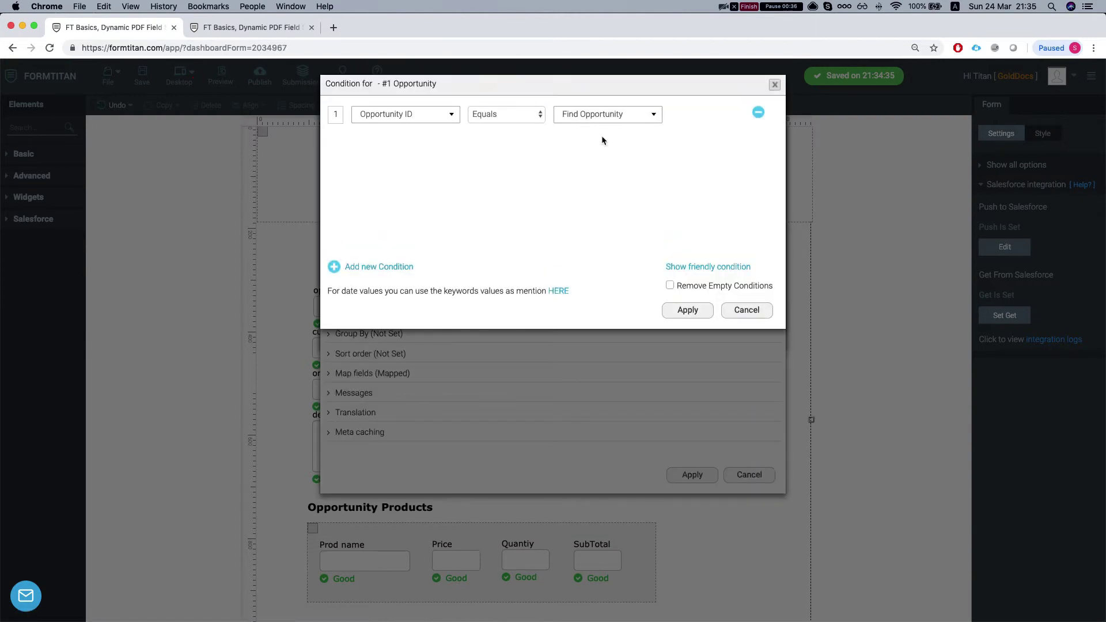
click(754, 312)
click(743, 476)
Cap the Opportunity Product lookup at 50 records and apply both Salesforce dialogs.
click(705, 205)
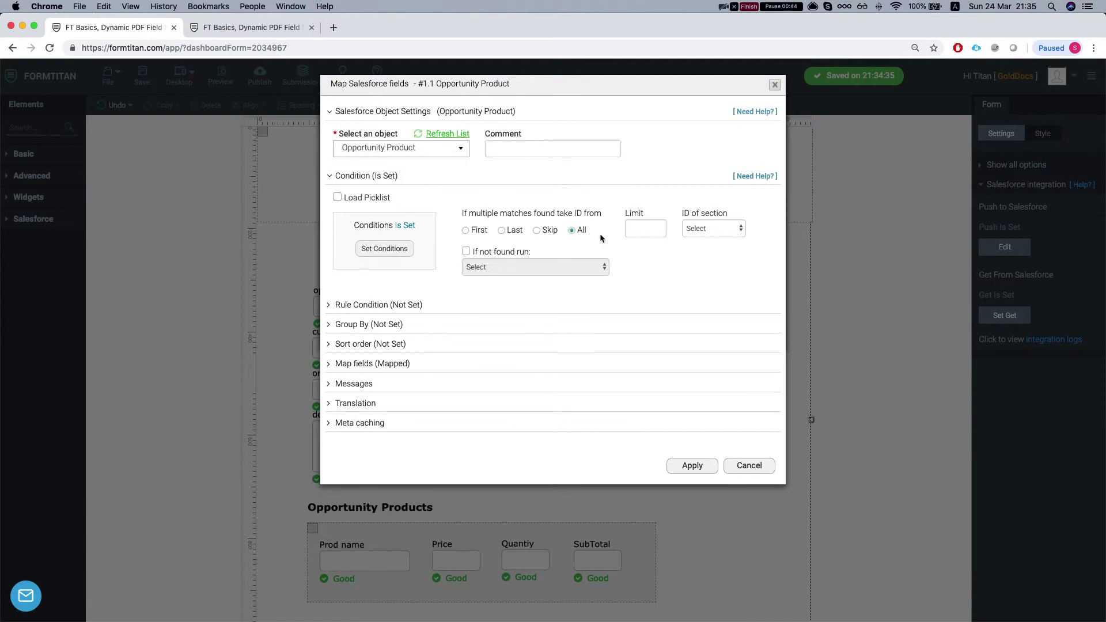
click(385, 249)
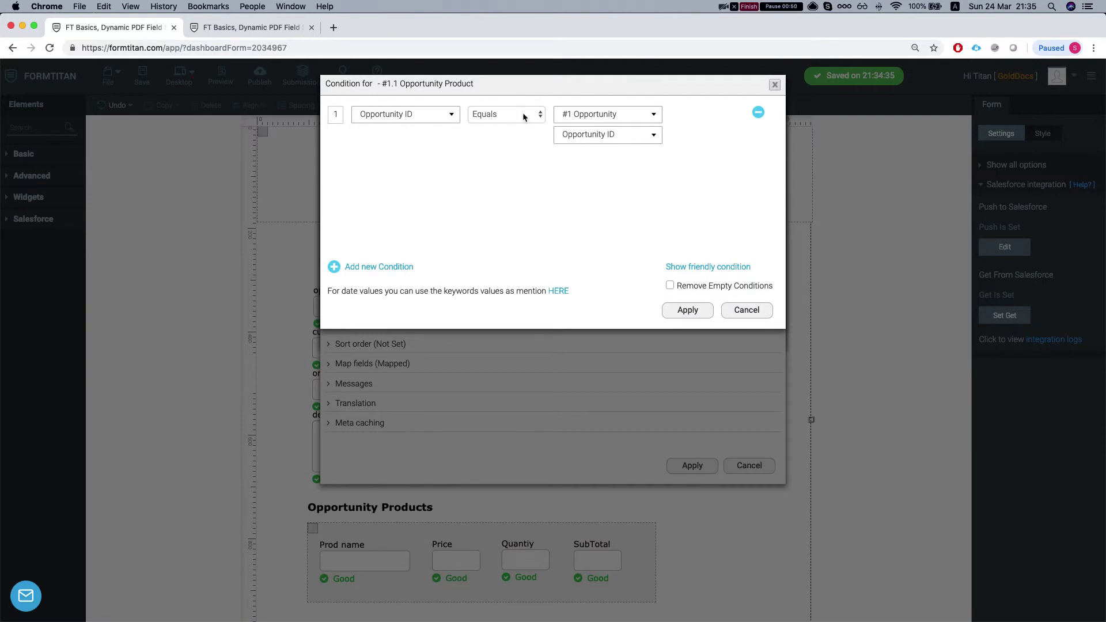
click(742, 314)
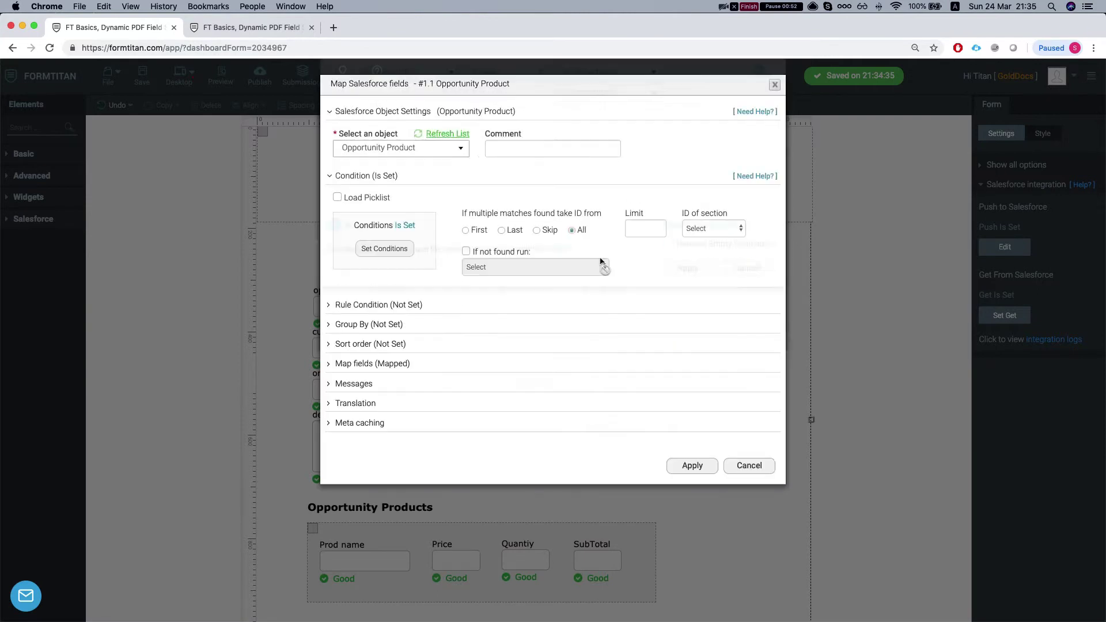
click(642, 231)
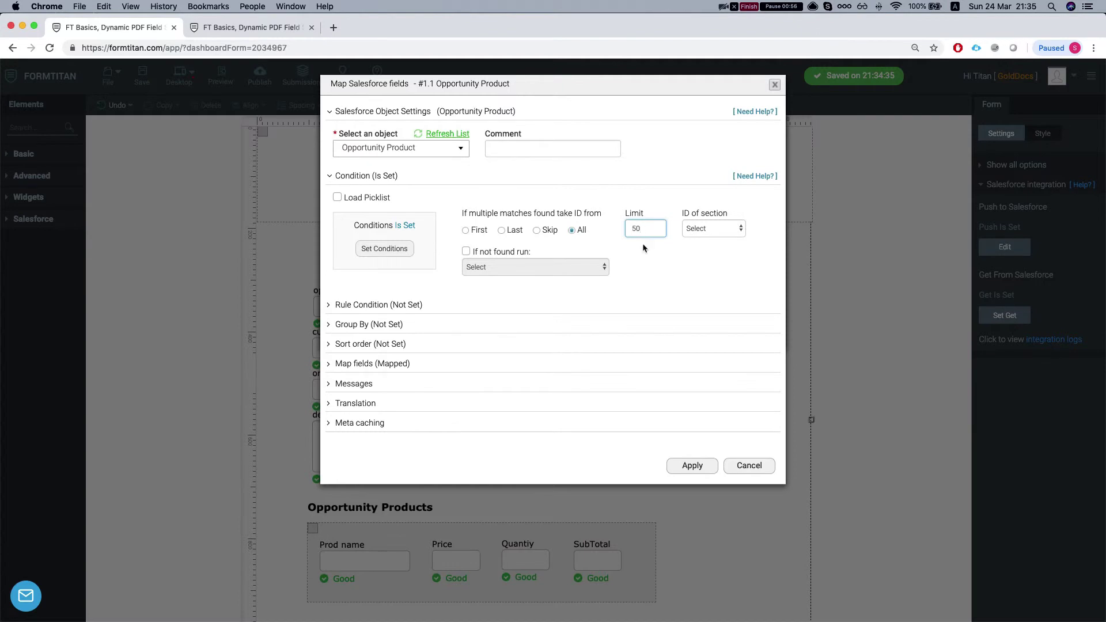
click(691, 465)
click(698, 327)
Close the extra browser tab and open the published form in a new tab.
scroll(651, 346, down, 1)
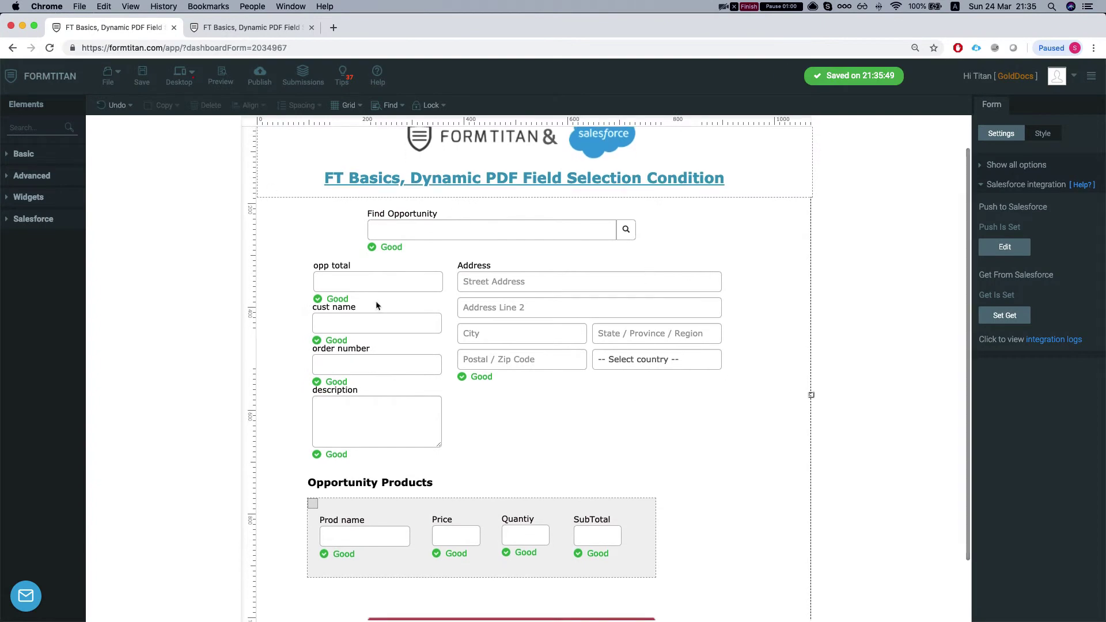
scroll(240, 179, down, 1)
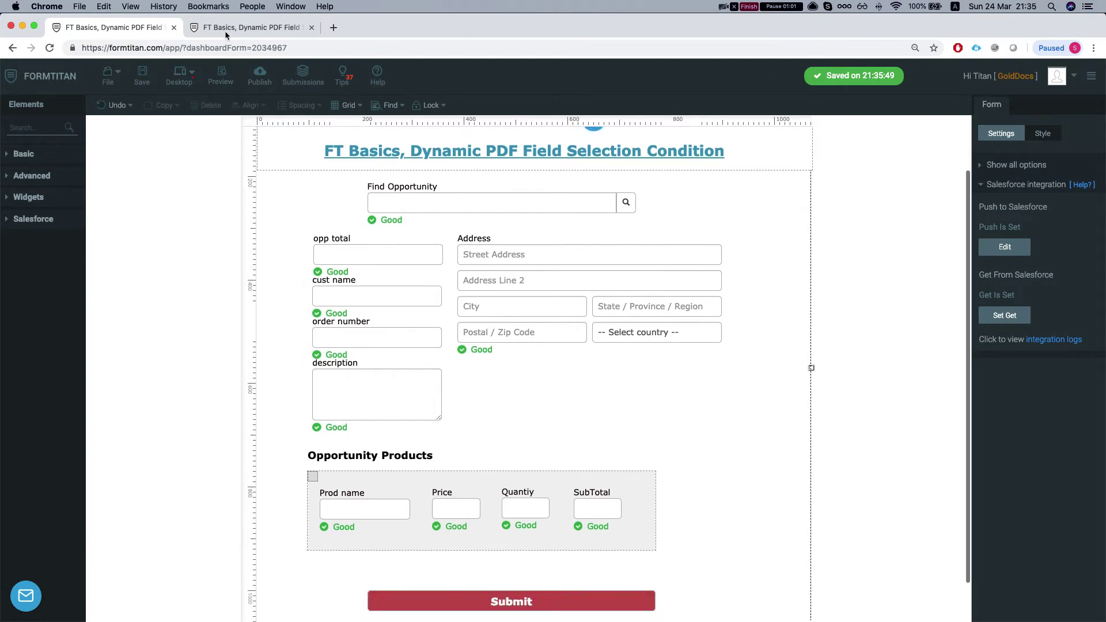
click(311, 27)
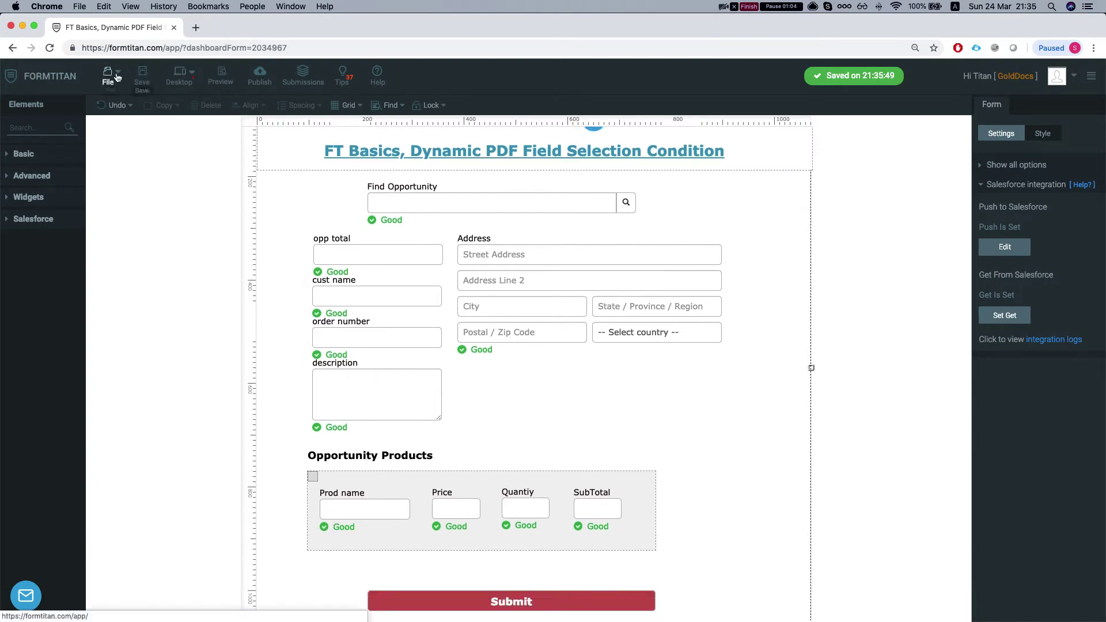
click(259, 75)
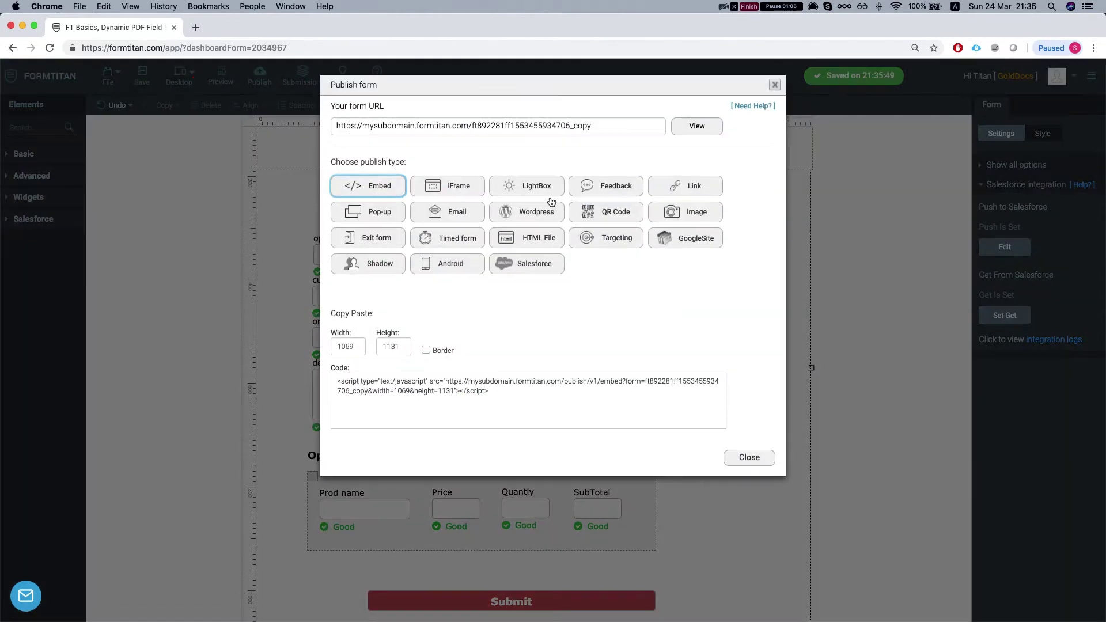
click(697, 126)
Search Find Opportunity for 'edge', load Edge SLA, and submit to generate the invoice.
click(444, 202)
text(e)
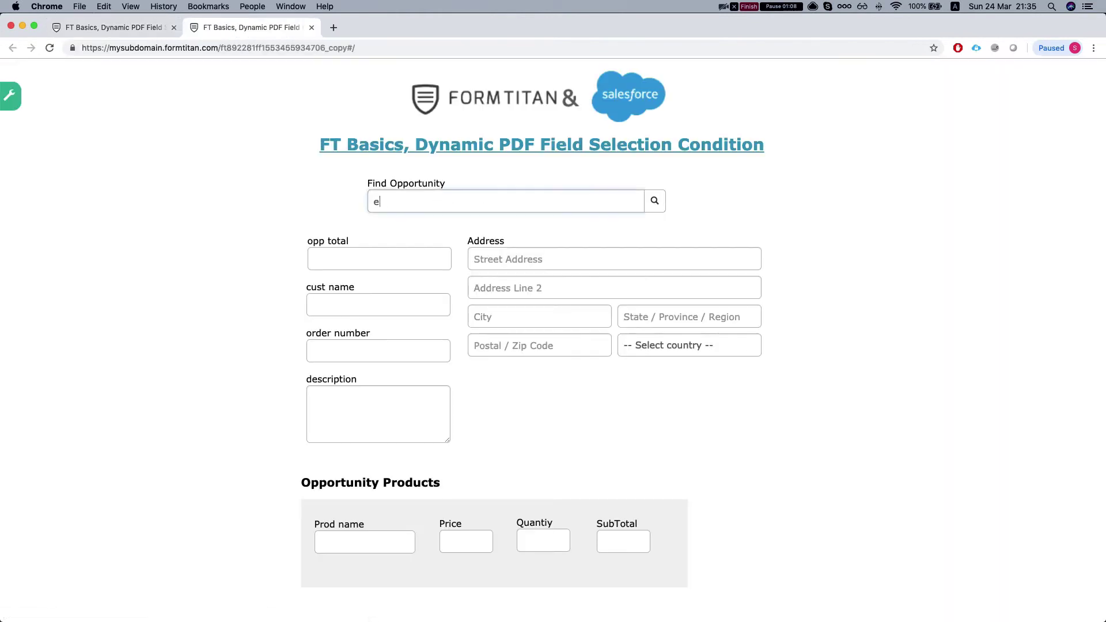
text(dge)
click(651, 202)
click(332, 245)
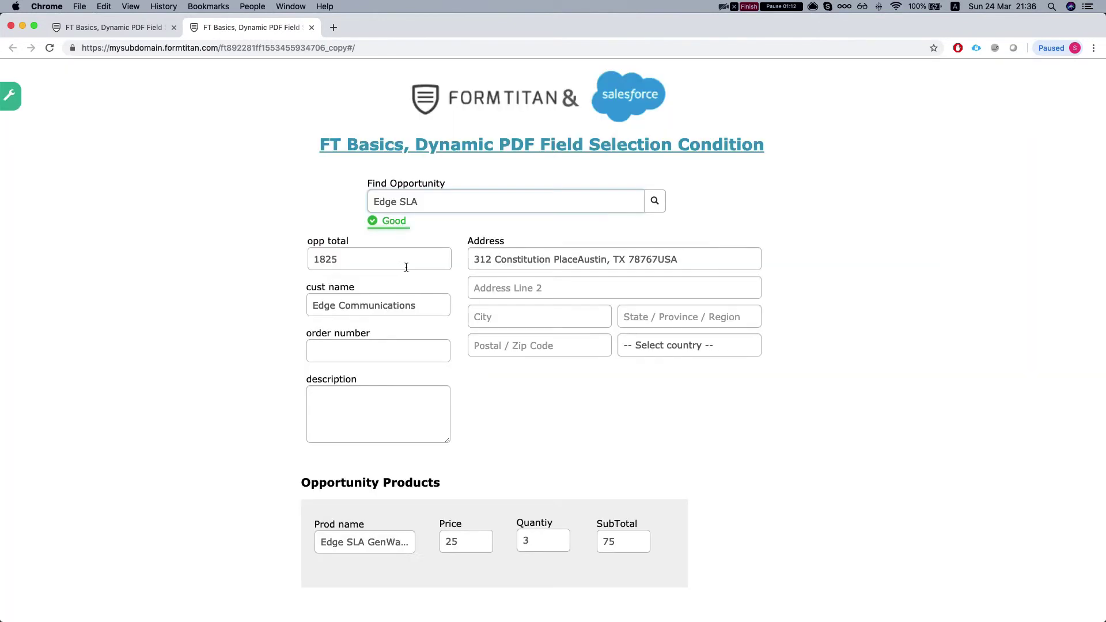
scroll(369, 437, down, 3)
scroll(374, 432, down, 2)
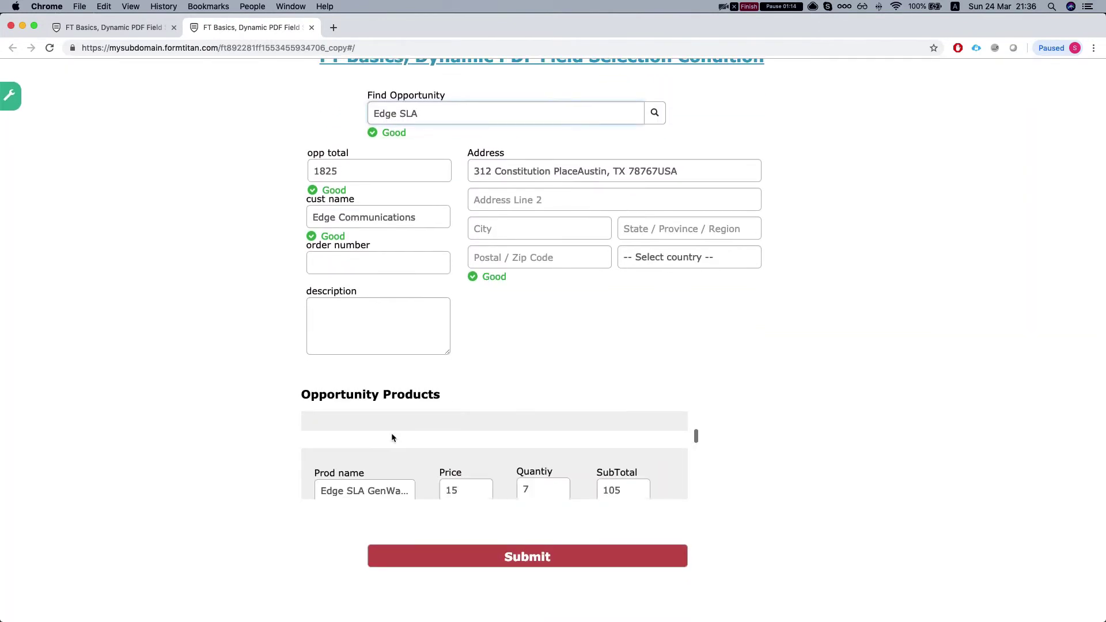
click(661, 457)
click(531, 563)
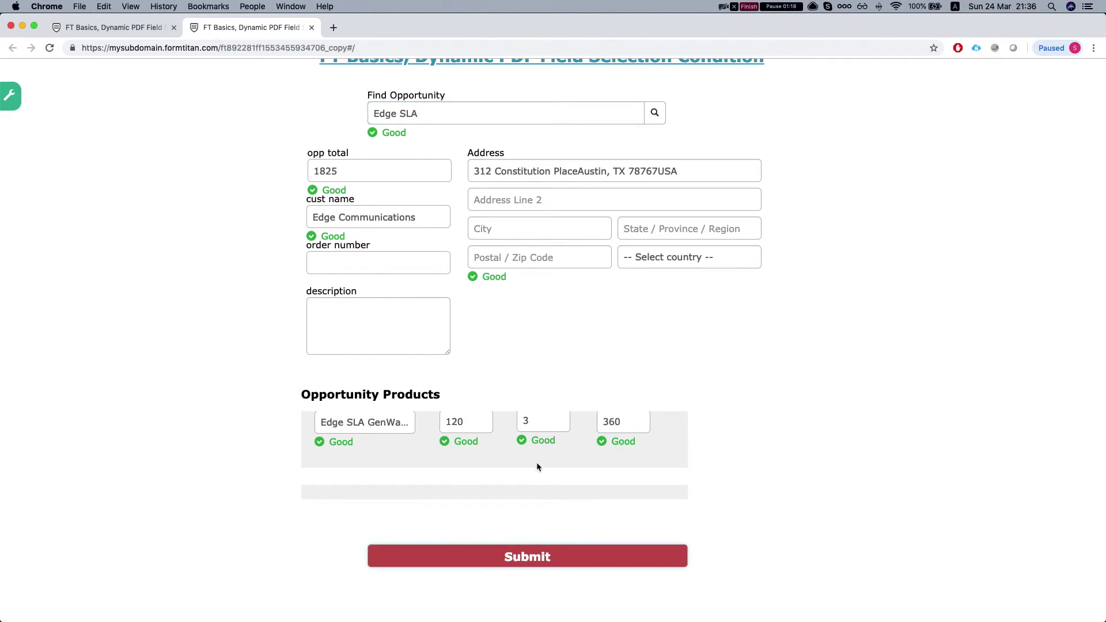
Check the eight Edge SLA invoice lines totalling $1825, then close the preview.
scroll(498, 359, down, 10)
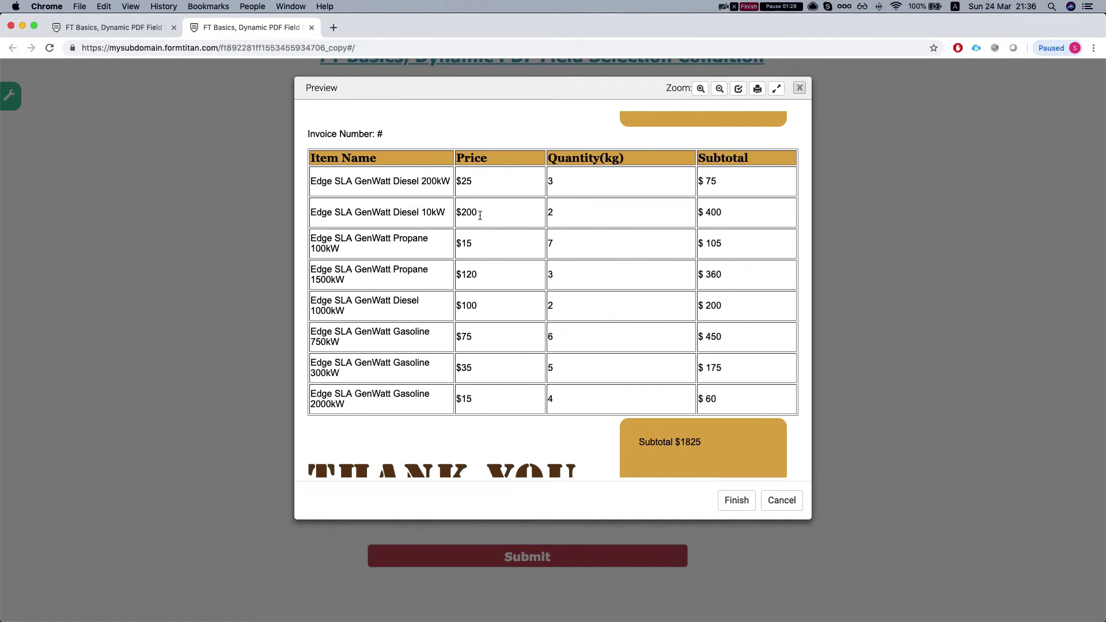
scroll(481, 266, down, 2)
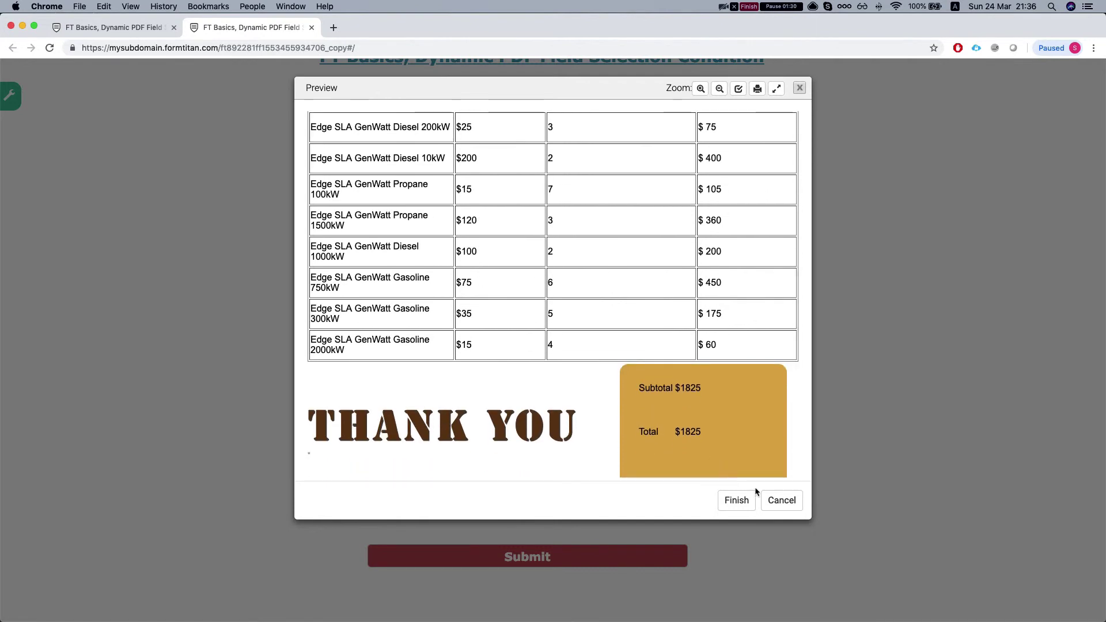
scroll(569, 330, up, 2)
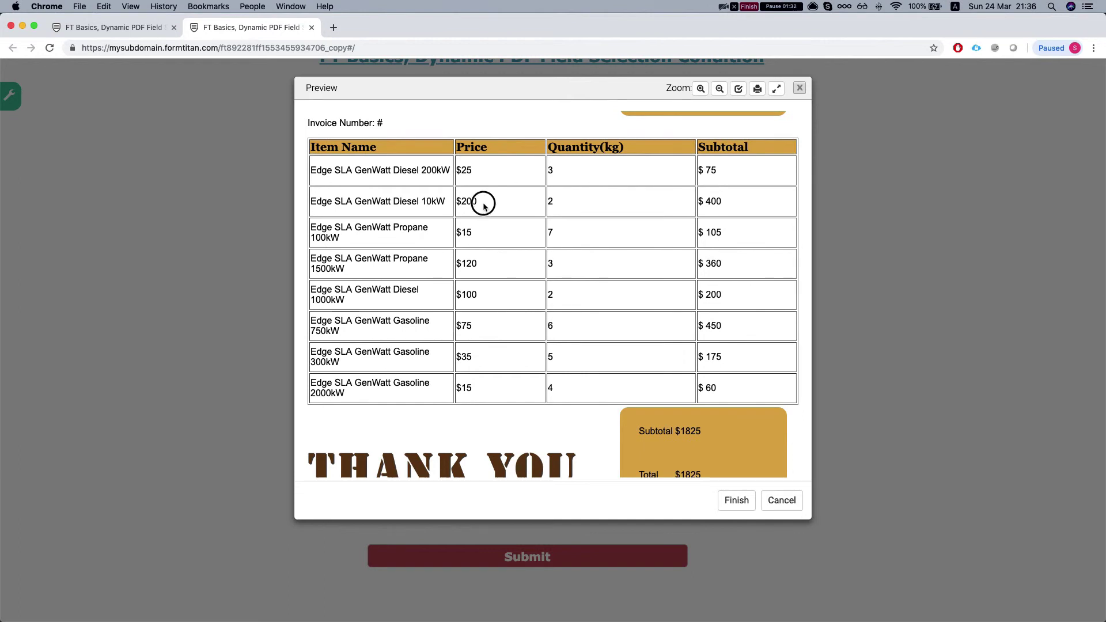
click(475, 264)
Return to the form editor and open the default PDF template from document generation.
click(781, 500)
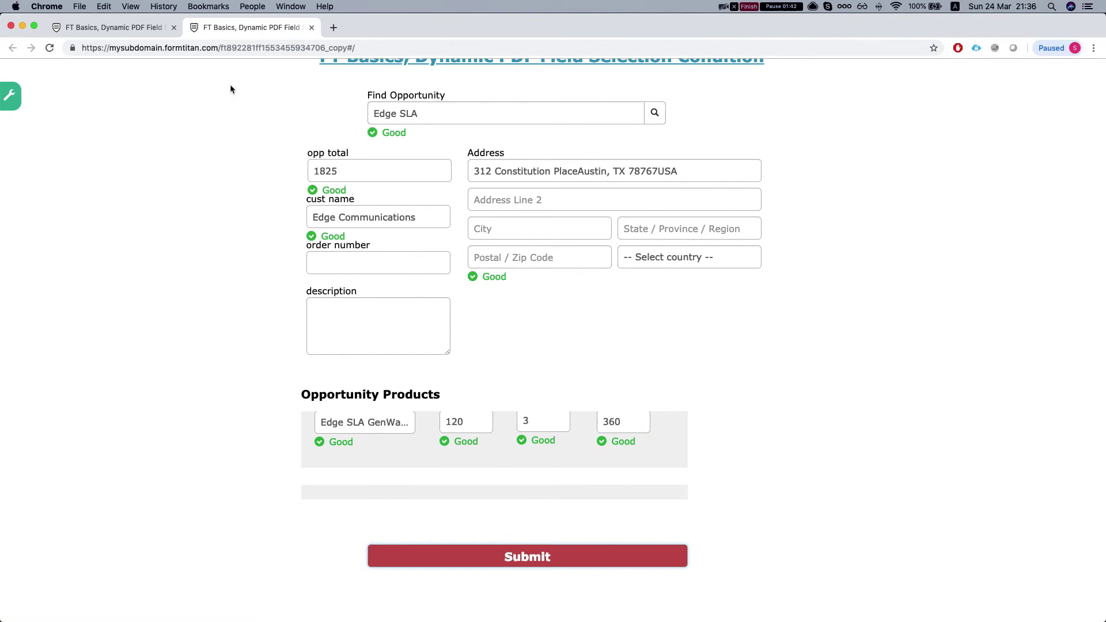
click(108, 32)
click(740, 459)
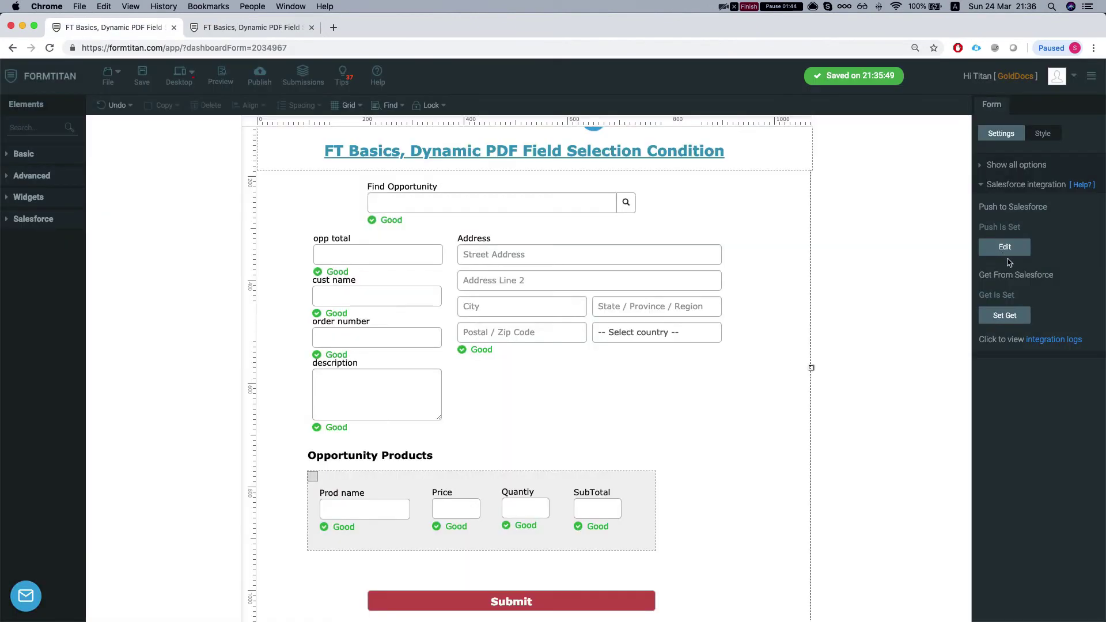
click(1011, 186)
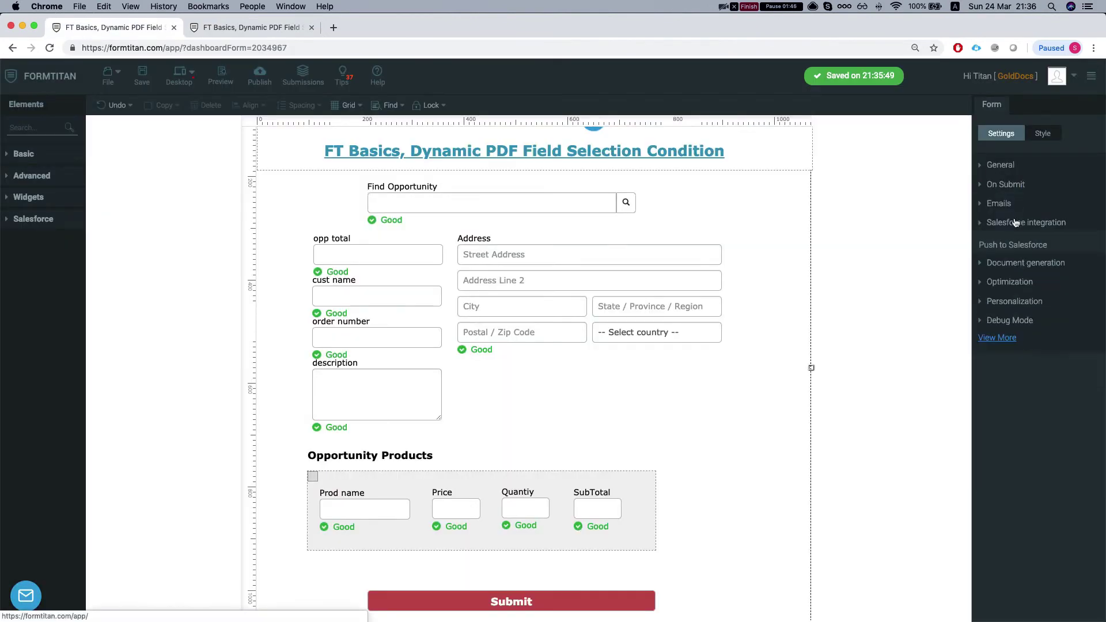
click(1010, 242)
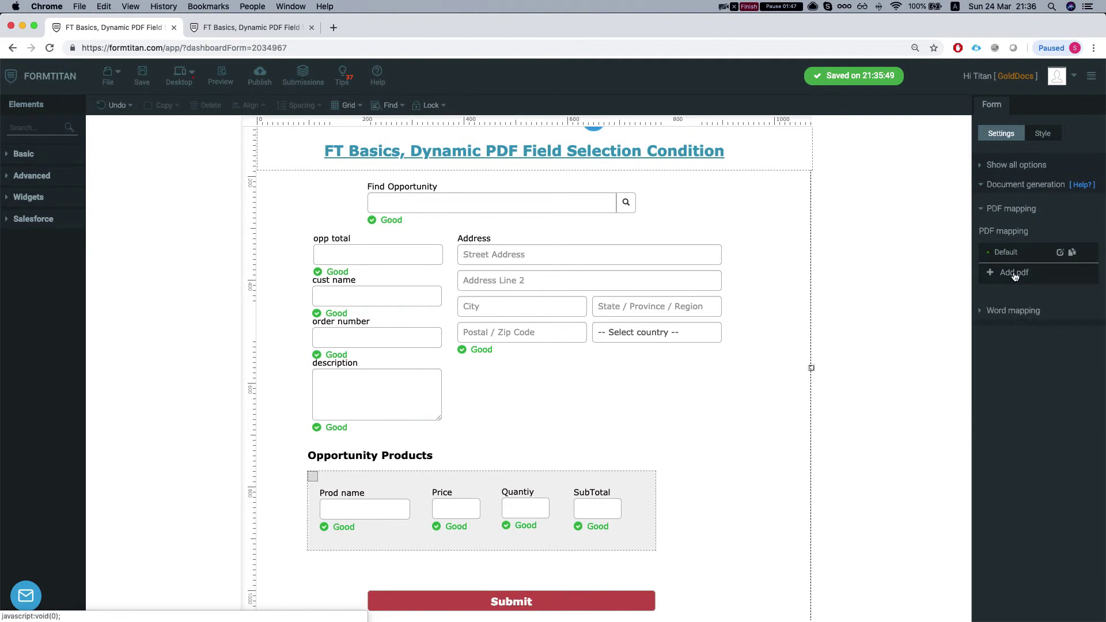
click(1060, 252)
scroll(523, 316, down, 5)
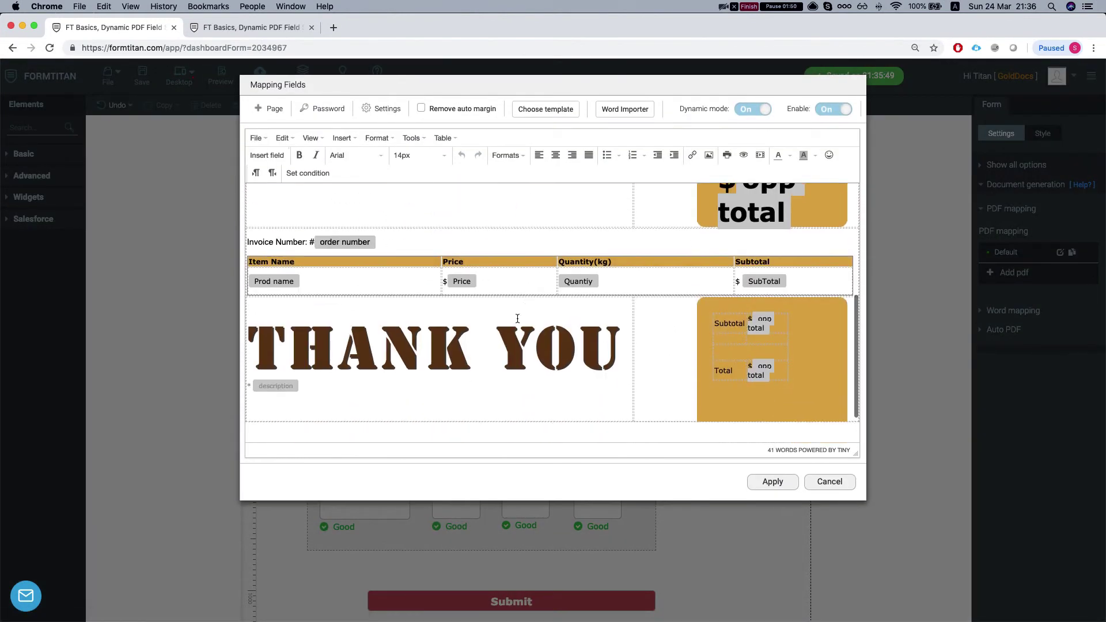
Add a bold 18px 'ATTANTION' line beneath the Price field and select it.
click(512, 264)
key(Return)
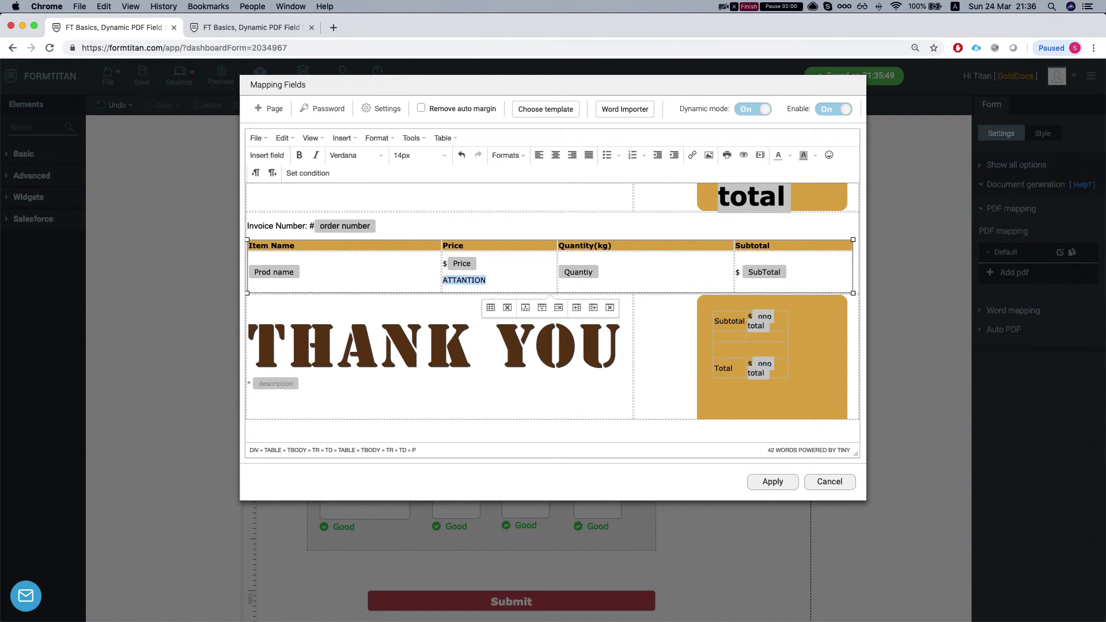
key(super+b)
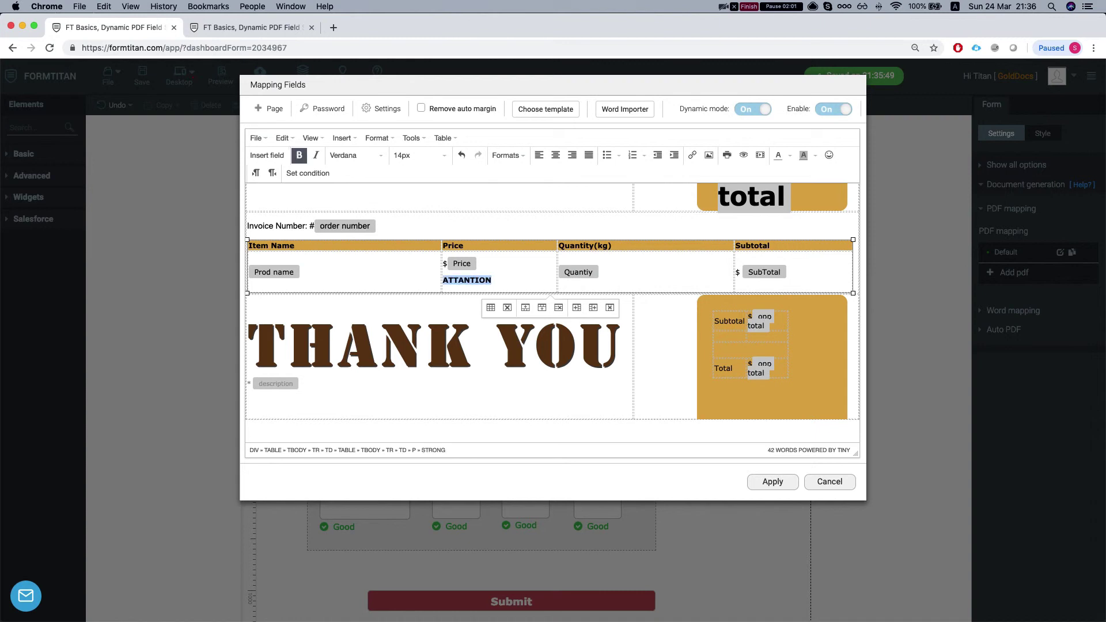
click(417, 155)
click(417, 234)
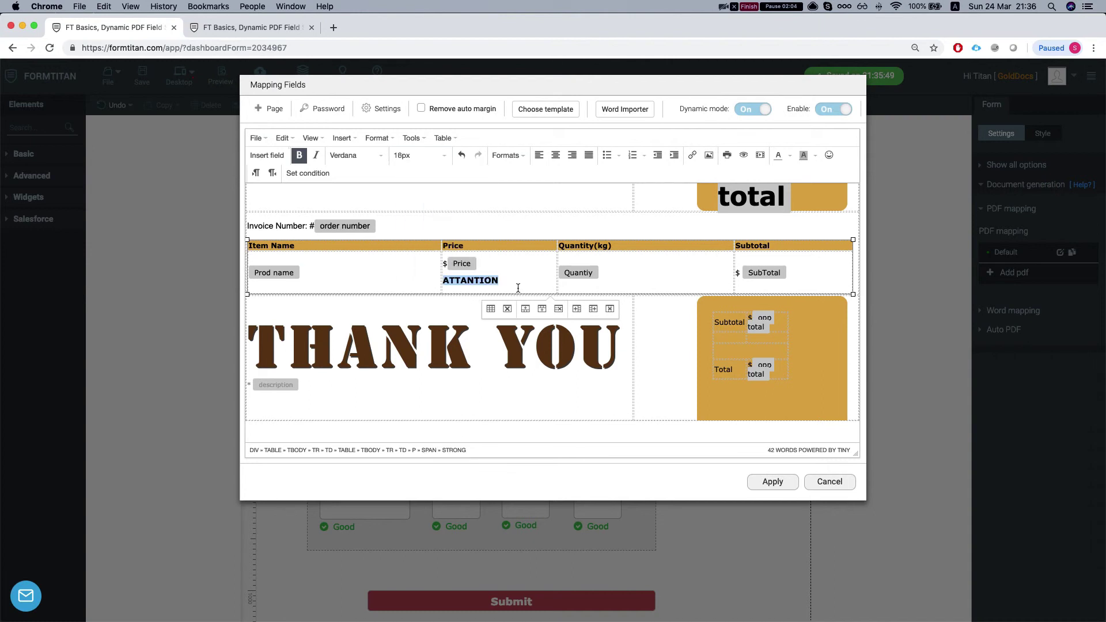
click(499, 282)
drag(498, 277, 450, 280)
Give the ATTANTION text a condition: form field Price greater than 100.
right_click(450, 280)
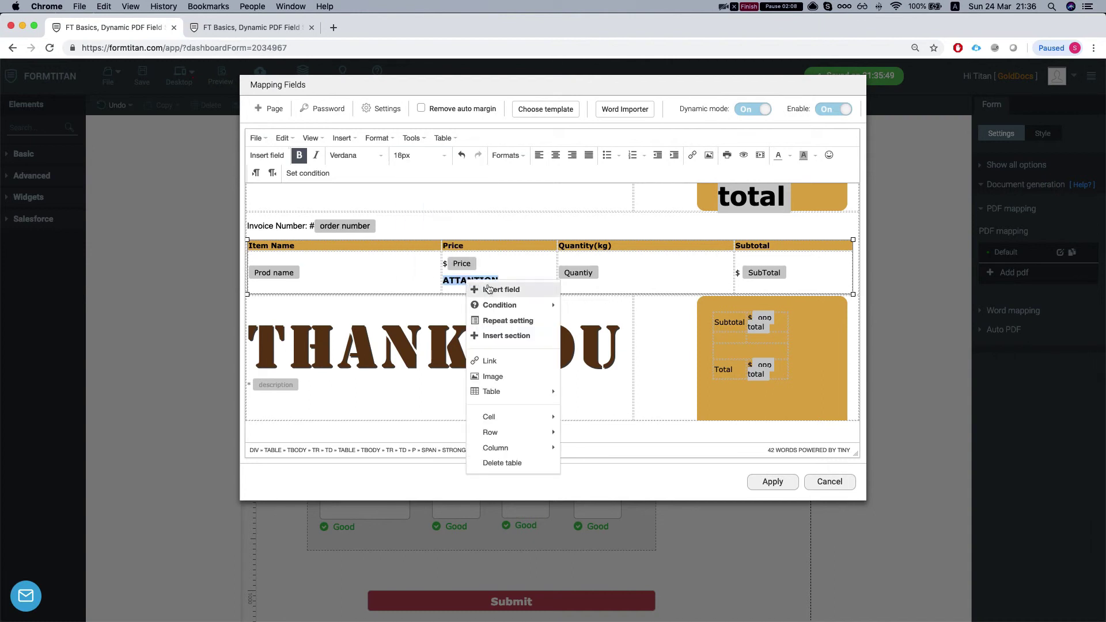
mouse_move(511, 310)
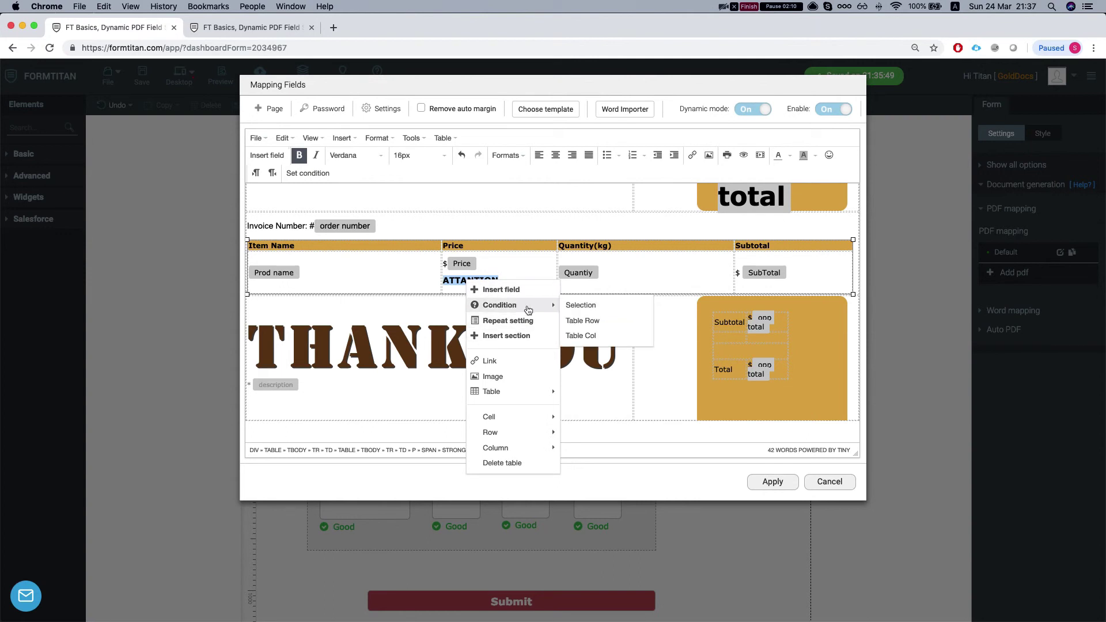
click(588, 310)
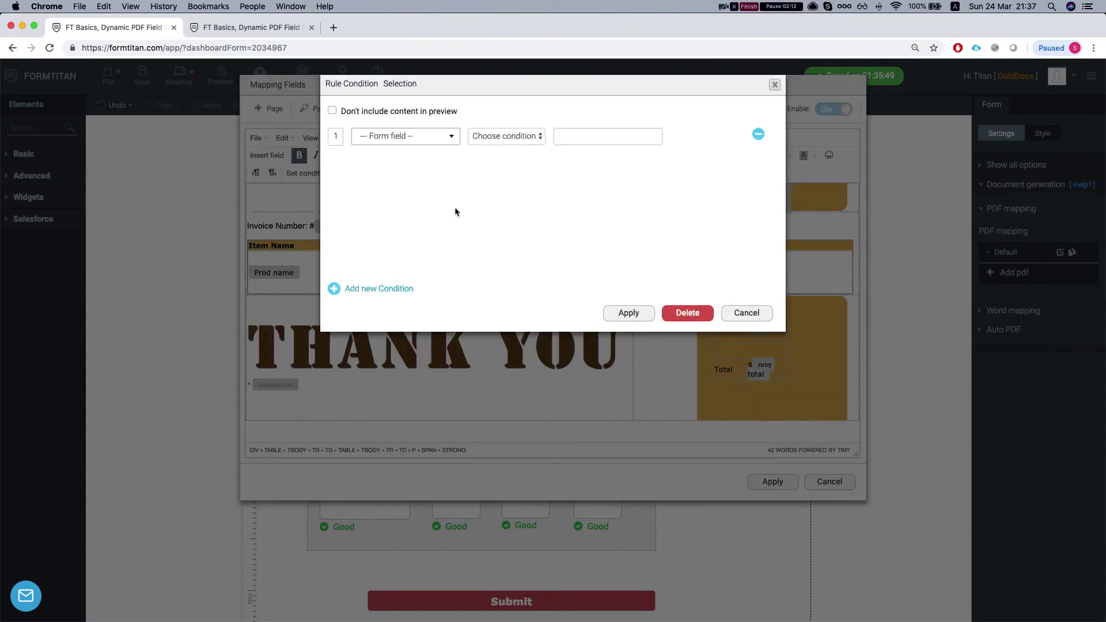
click(389, 138)
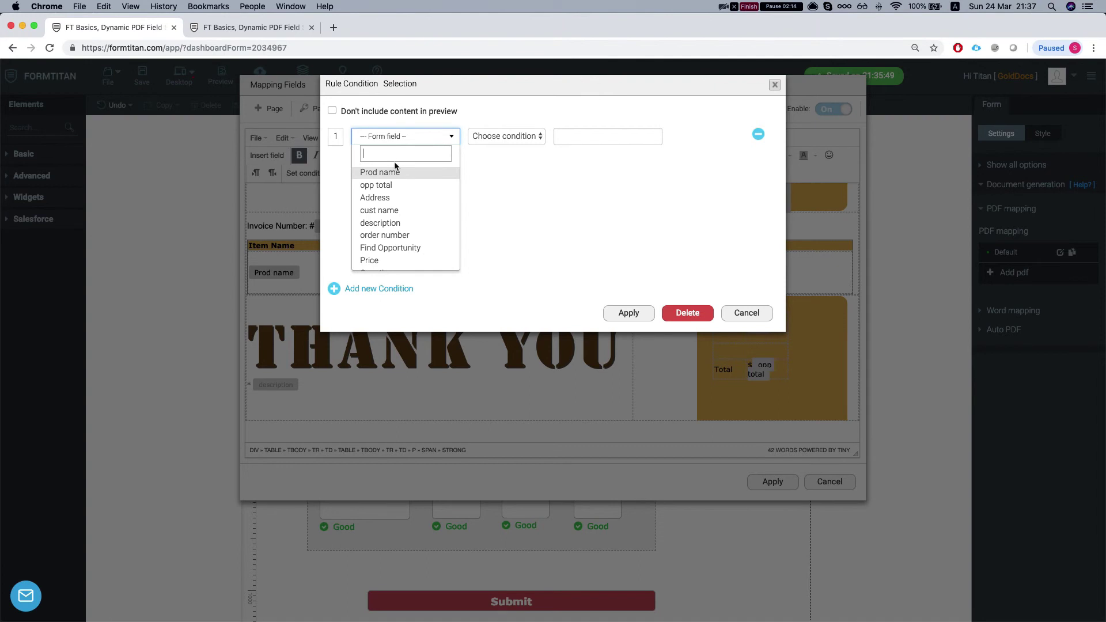
click(380, 261)
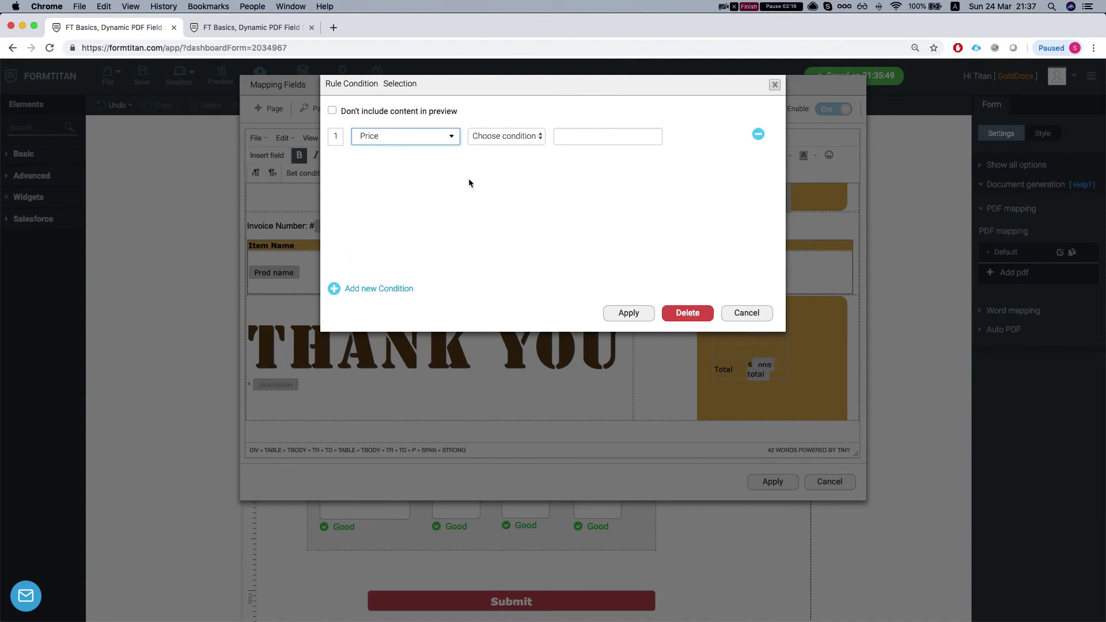
click(504, 136)
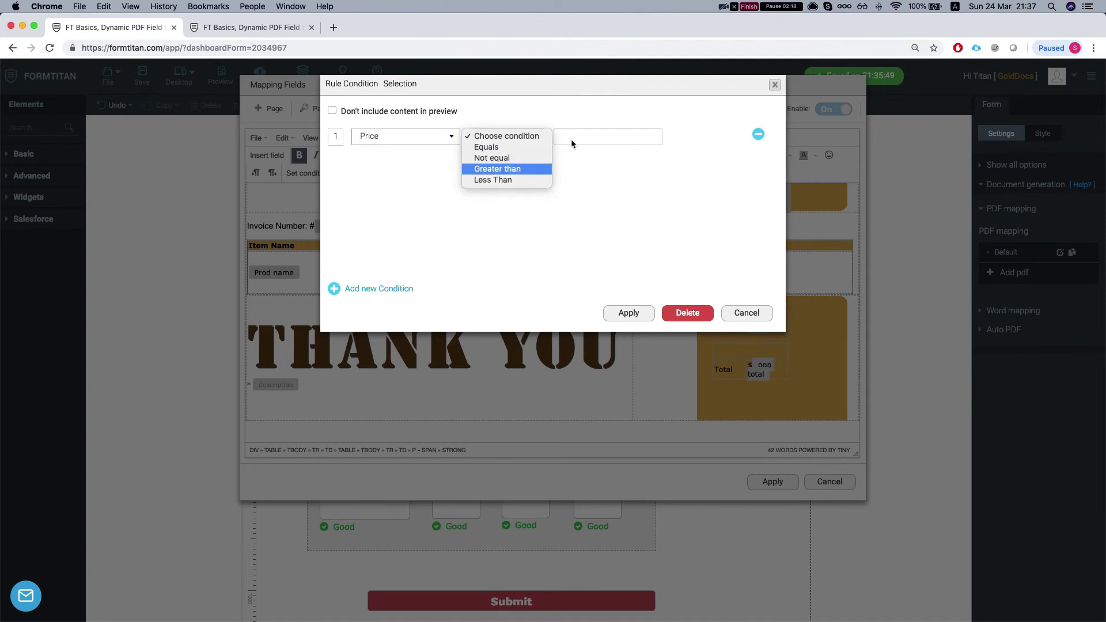
click(525, 170)
click(576, 138)
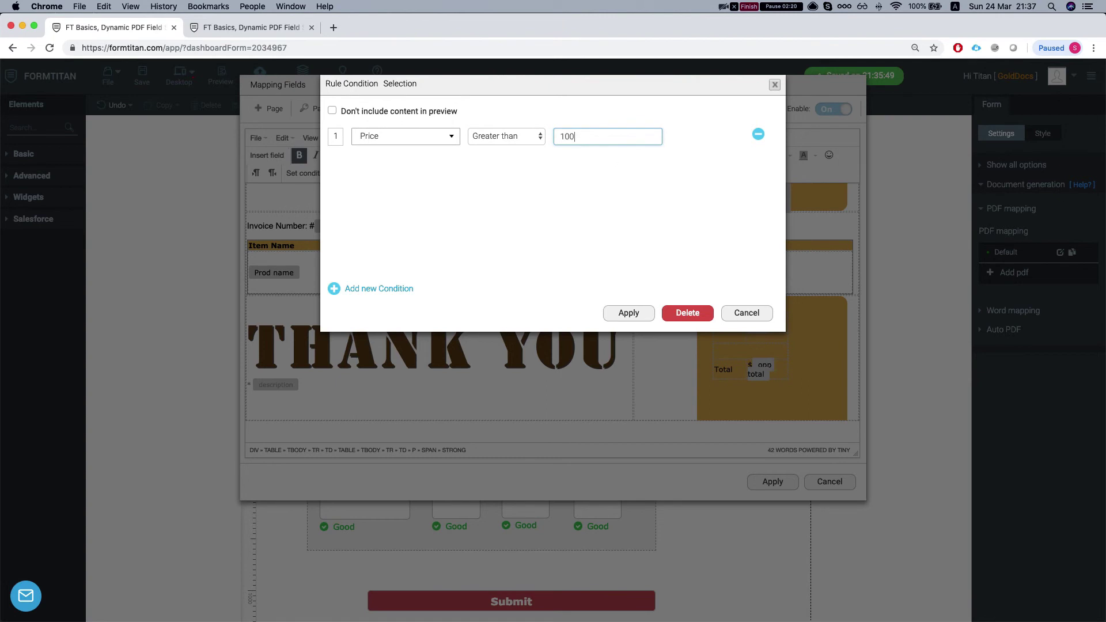
click(629, 313)
Scroll the template and select the THANK YOU image.
scroll(543, 320, up, 2)
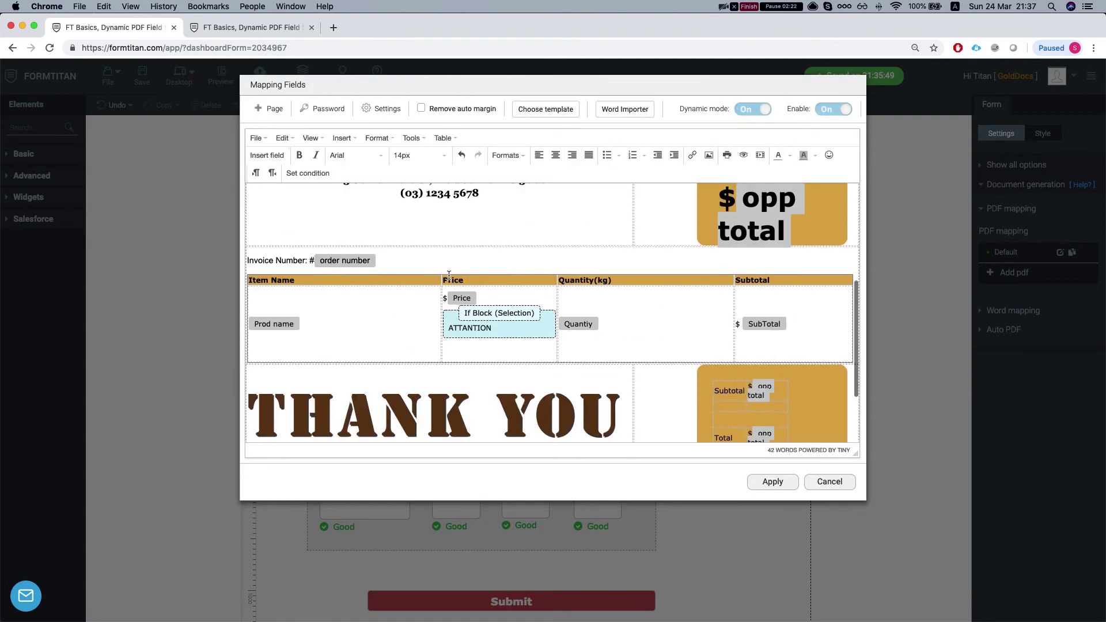
scroll(272, 297, up, 3)
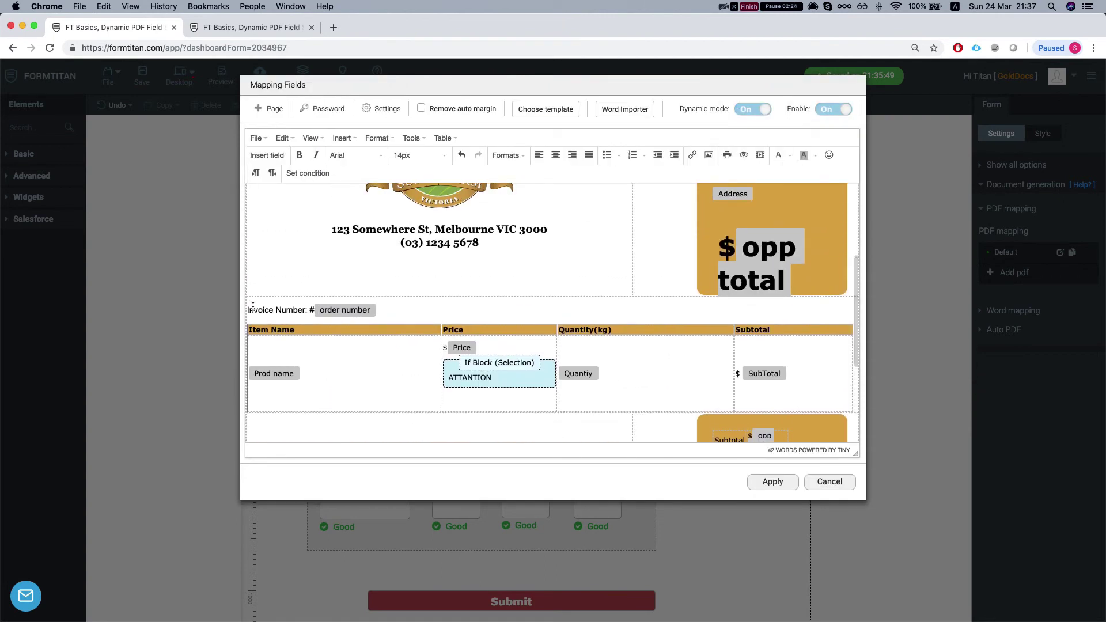
scroll(386, 312, down, 5)
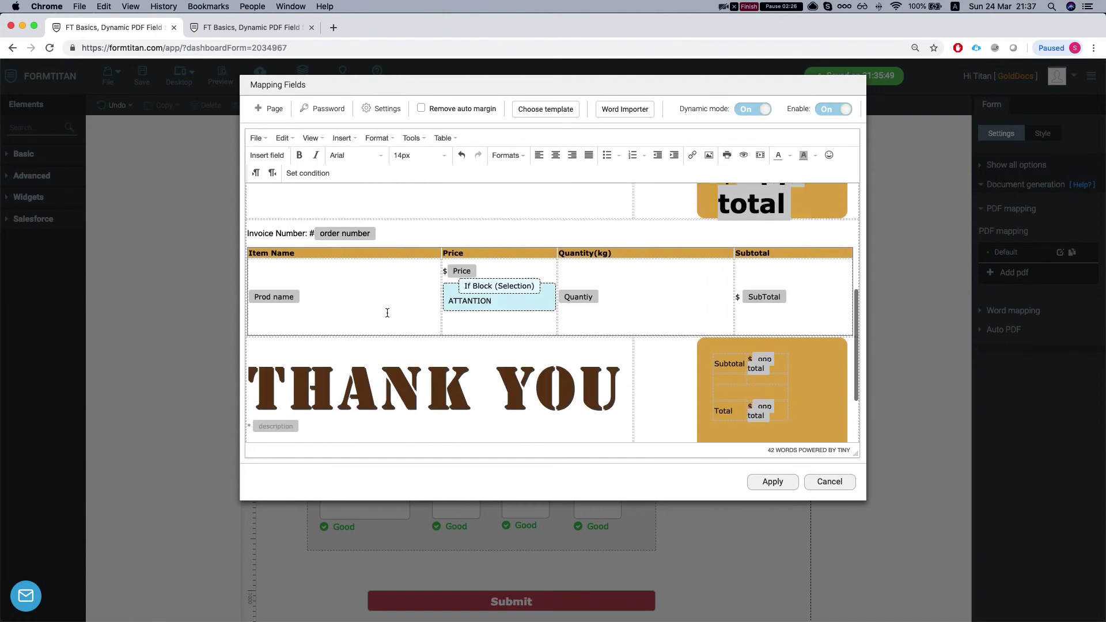
scroll(492, 323, up, 1)
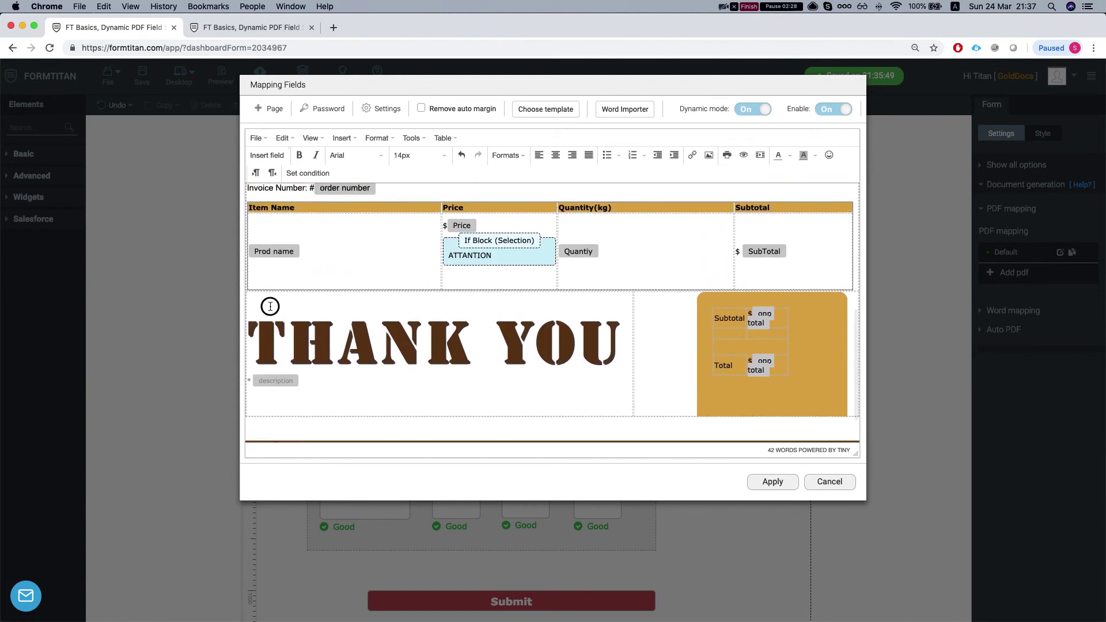
click(540, 341)
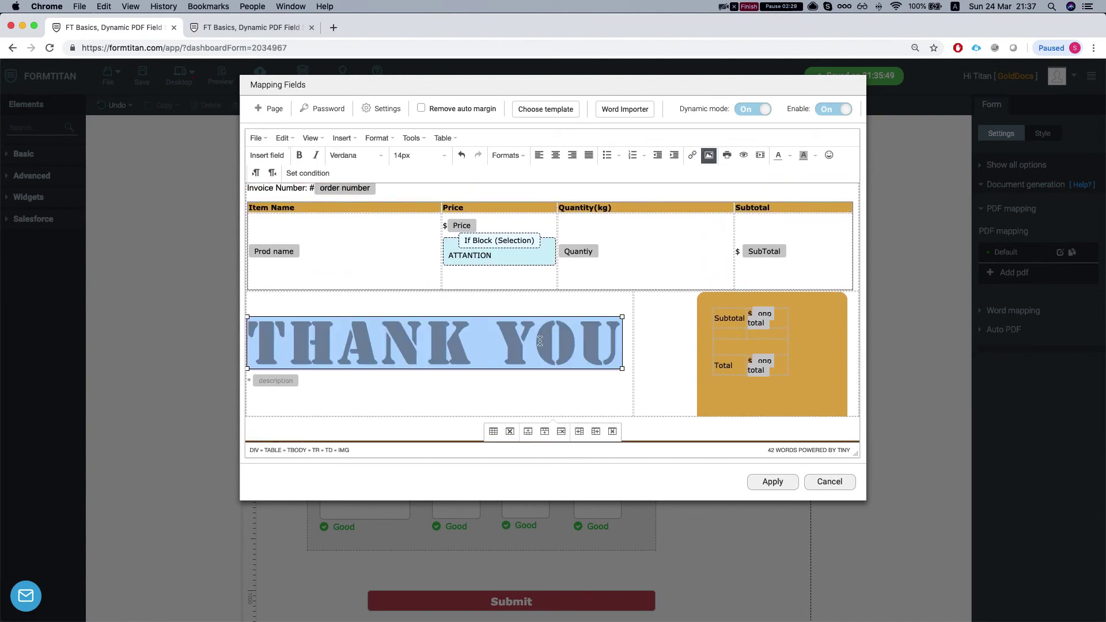
Try an 'opp total is empty' condition on the THANK YOU image, then discard it.
right_click(442, 343)
mouse_move(484, 368)
click(576, 374)
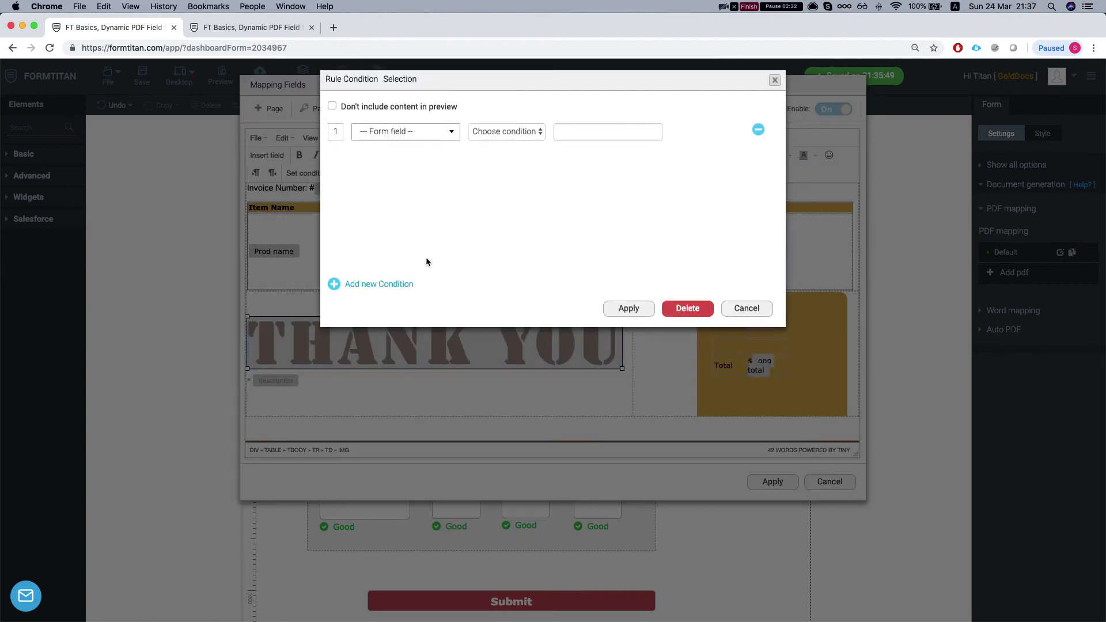
click(397, 136)
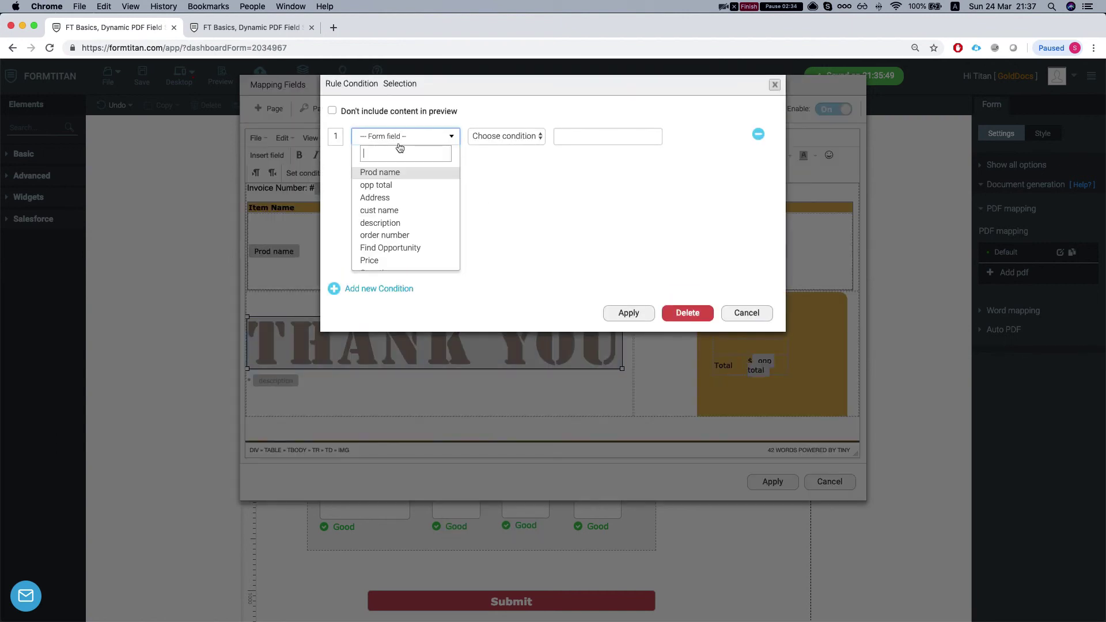
text(opp)
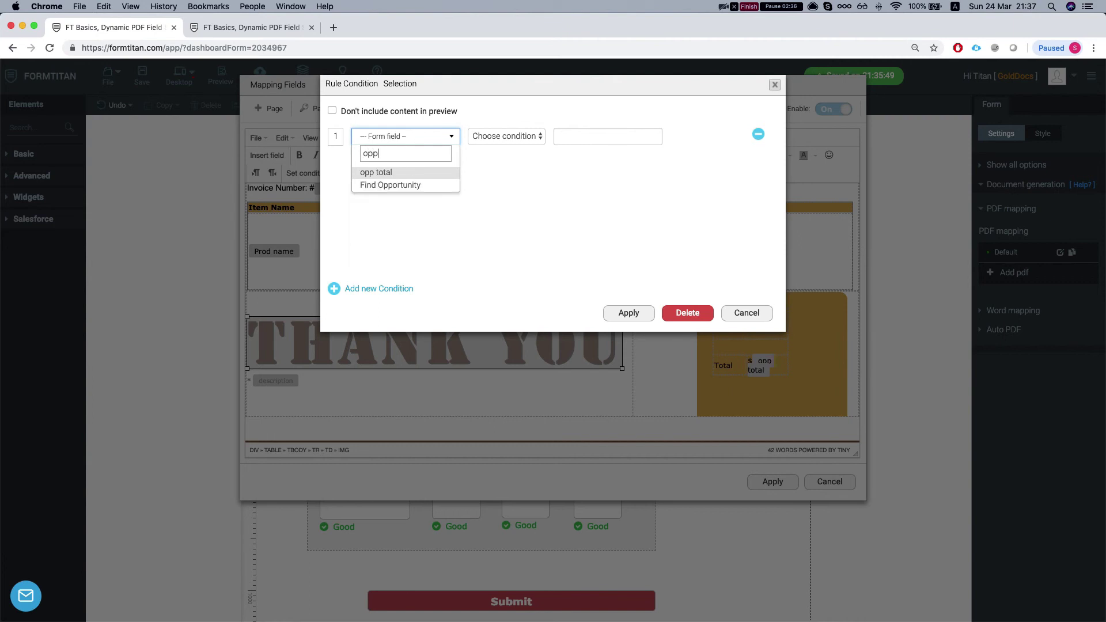
key(Return)
click(507, 136)
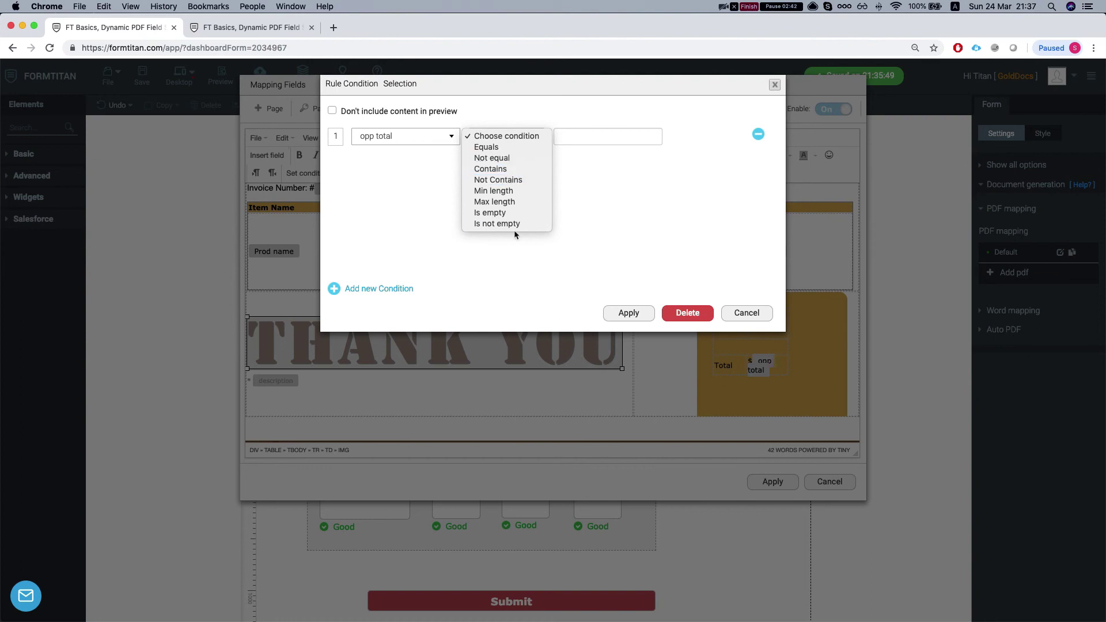
click(501, 215)
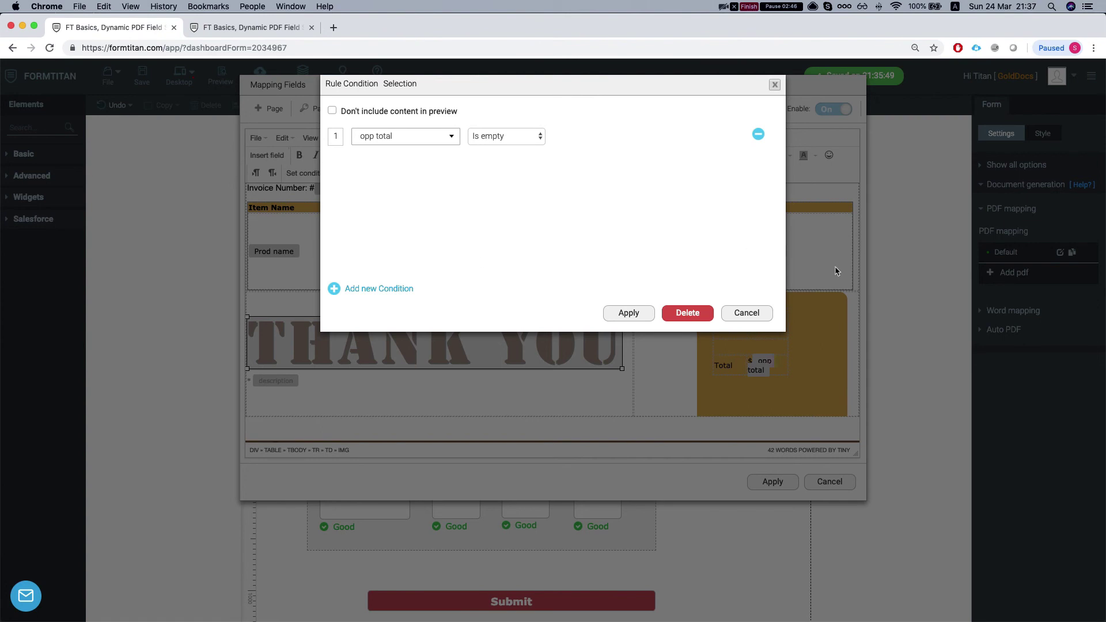
click(745, 313)
scroll(461, 287, up, 1)
click(487, 300)
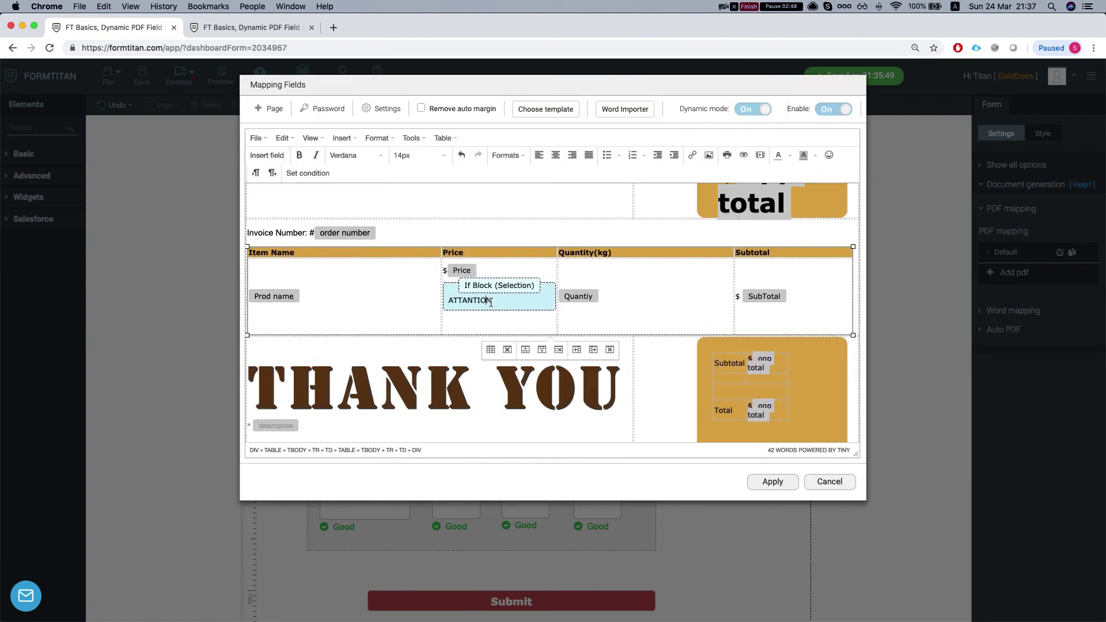
scroll(671, 403, down, 1)
Apply the template changes and reload the live form.
click(772, 482)
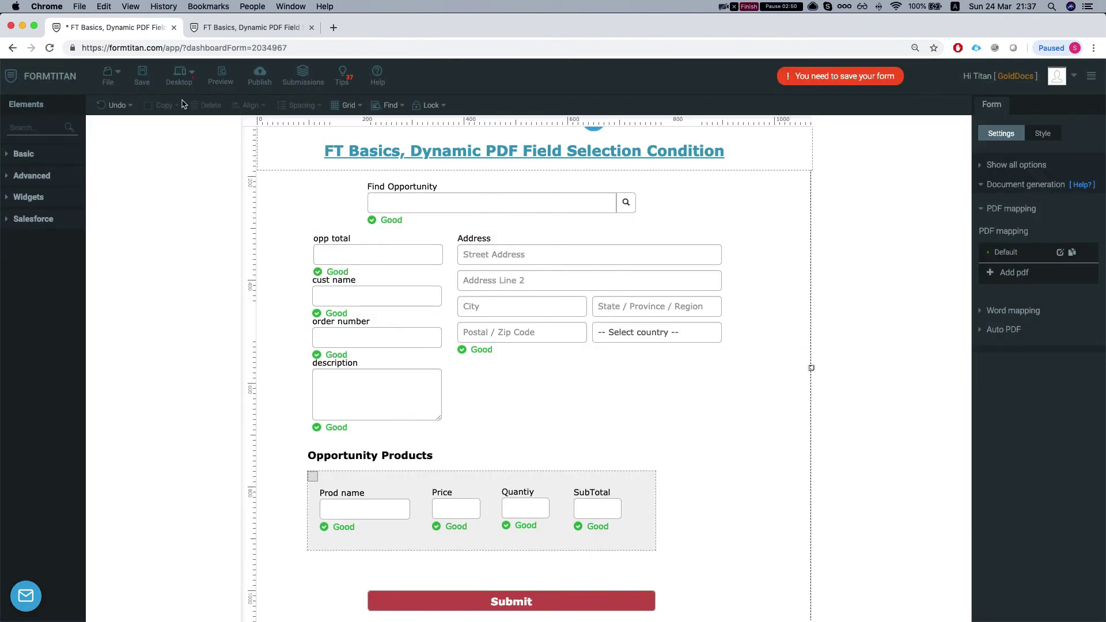
click(242, 34)
key(super+r)
Search Find Opportunity for 'edg', load Edge SLA, and submit to regenerate the invoice.
click(414, 122)
text(edge)
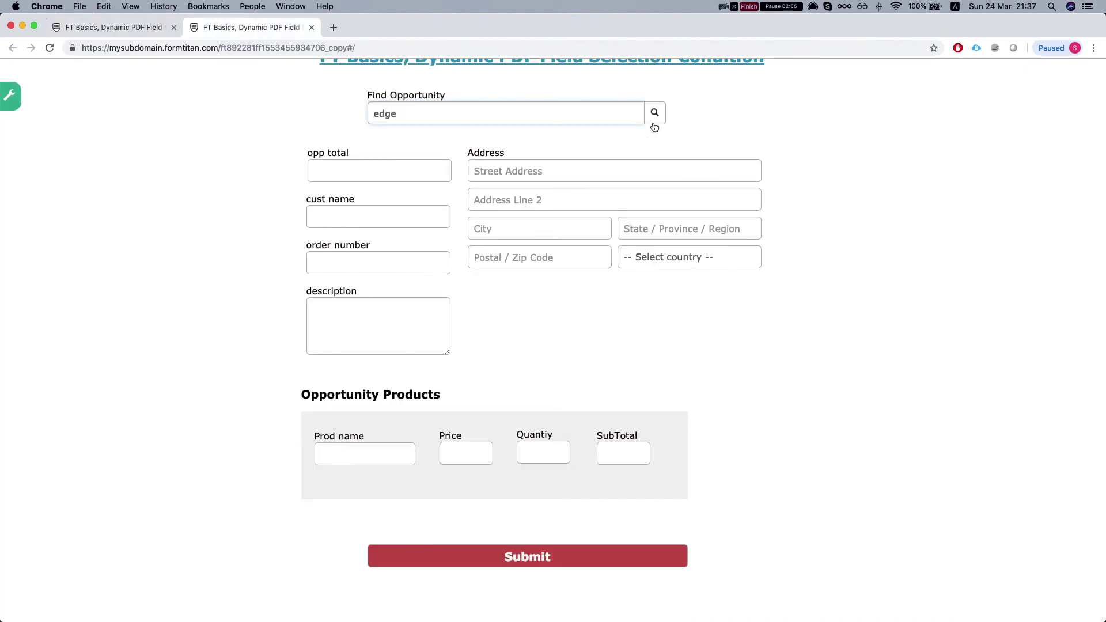
click(654, 118)
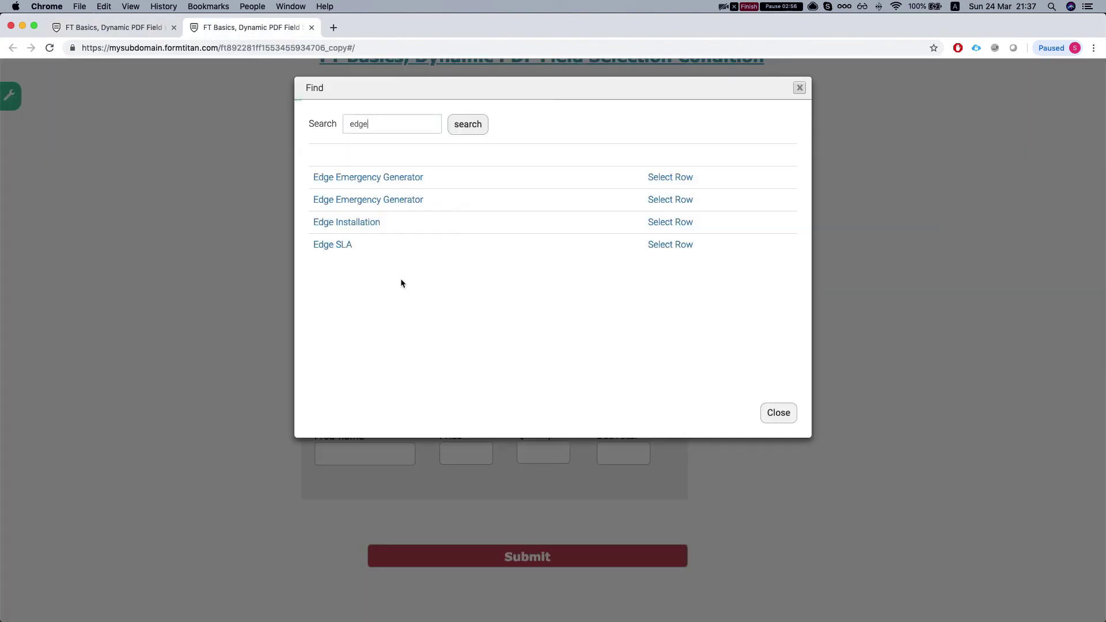
click(342, 246)
click(520, 558)
scroll(520, 306, down, 10)
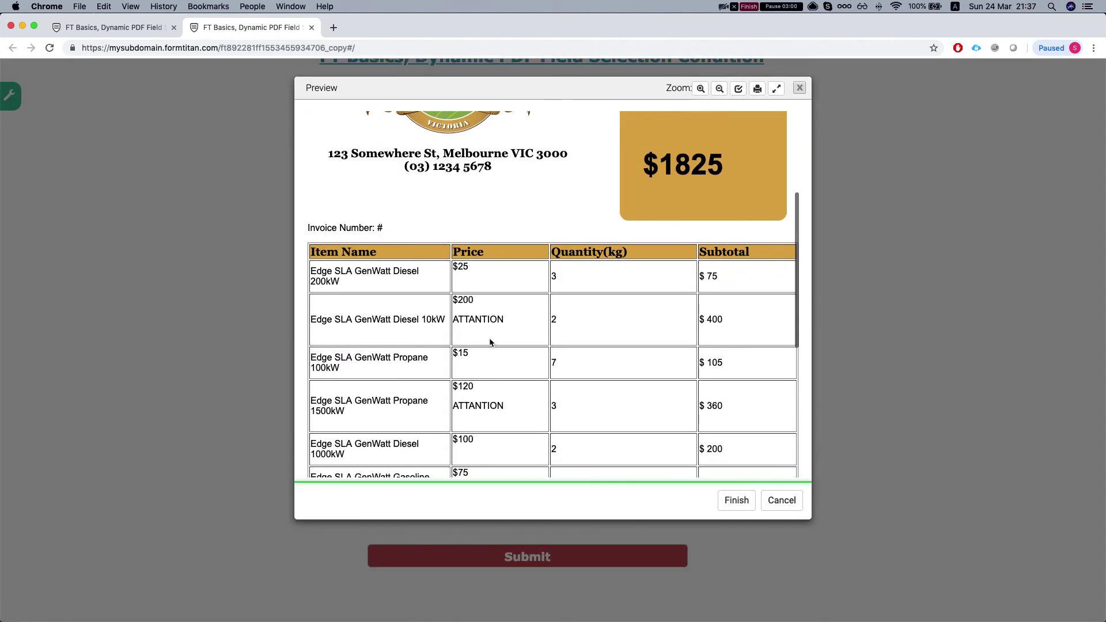
double_click(472, 334)
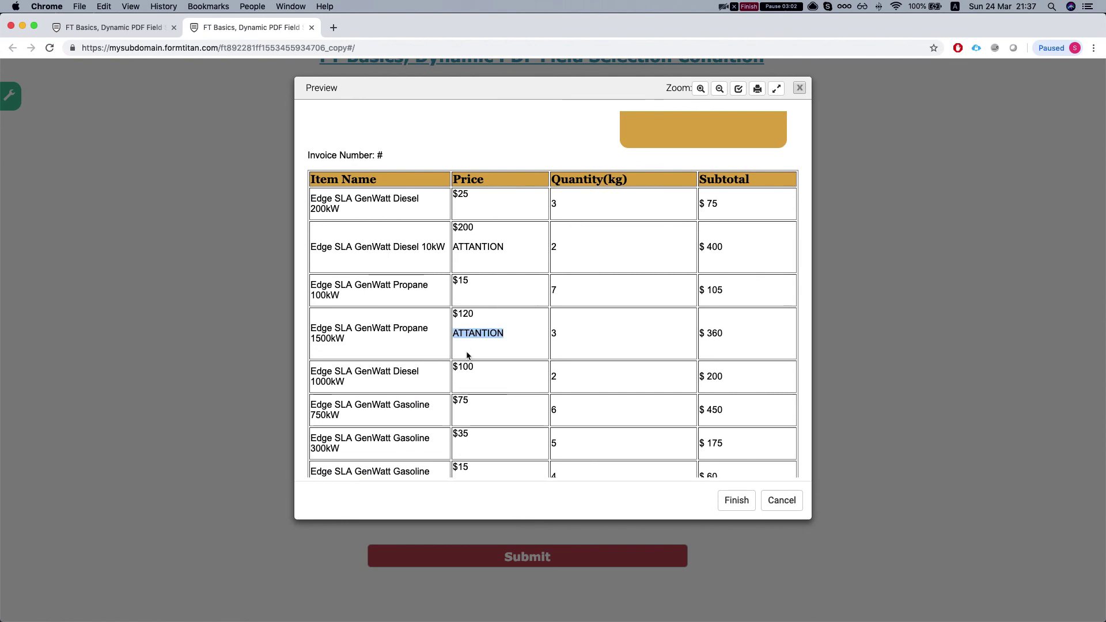
scroll(461, 346, down, 1)
click(465, 226)
double_click(466, 226)
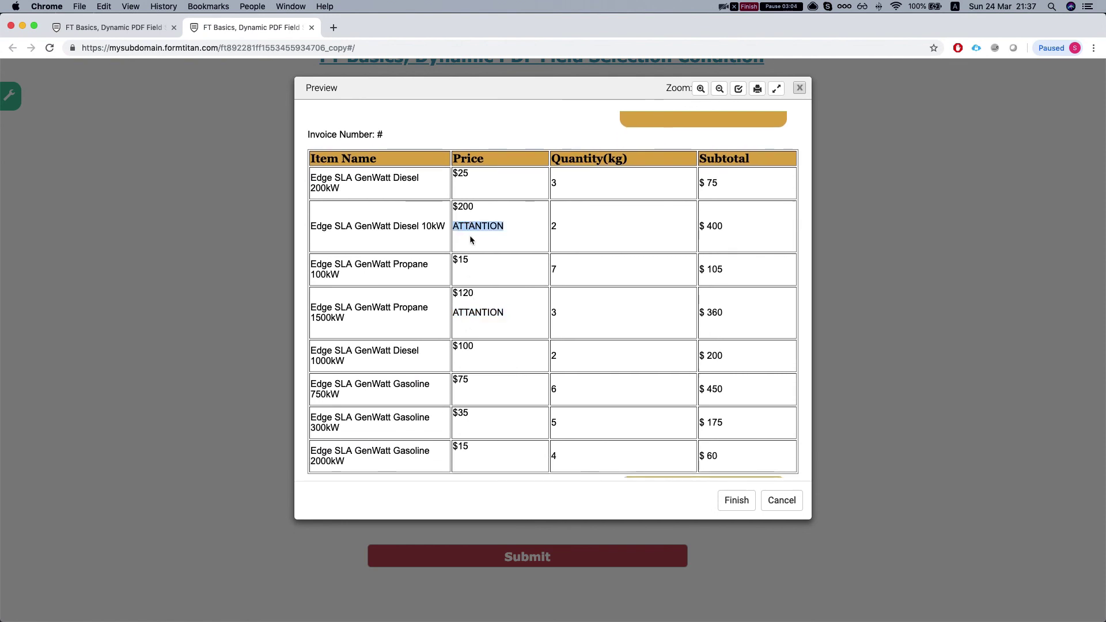
scroll(472, 240, down, 1)
click(464, 326)
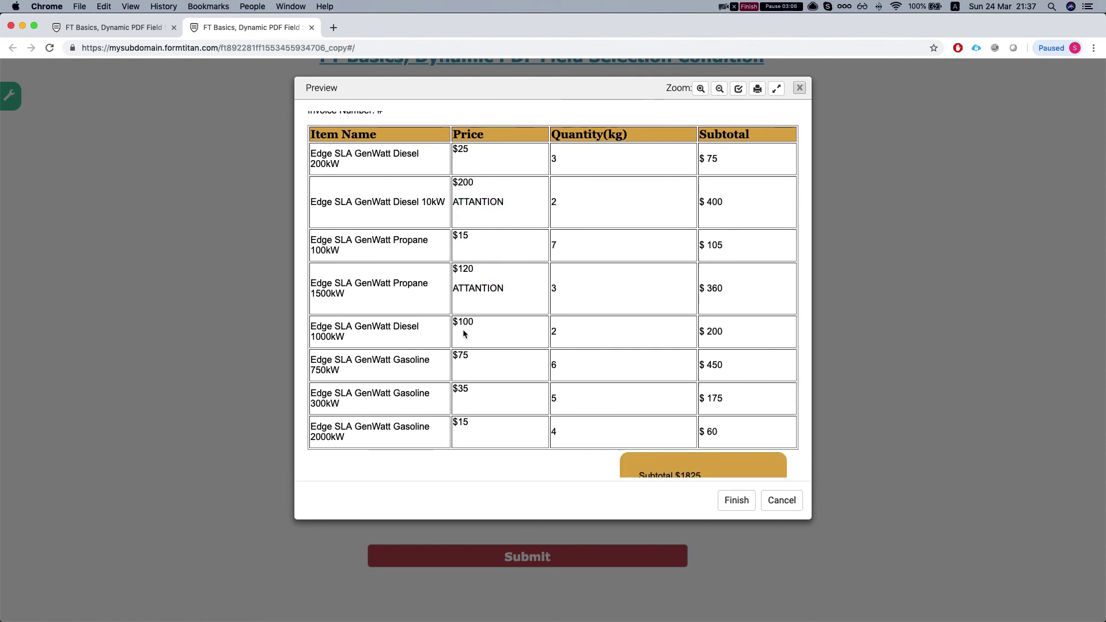
double_click(464, 327)
scroll(466, 336, up, 1)
click(466, 289)
click(461, 287)
click(489, 299)
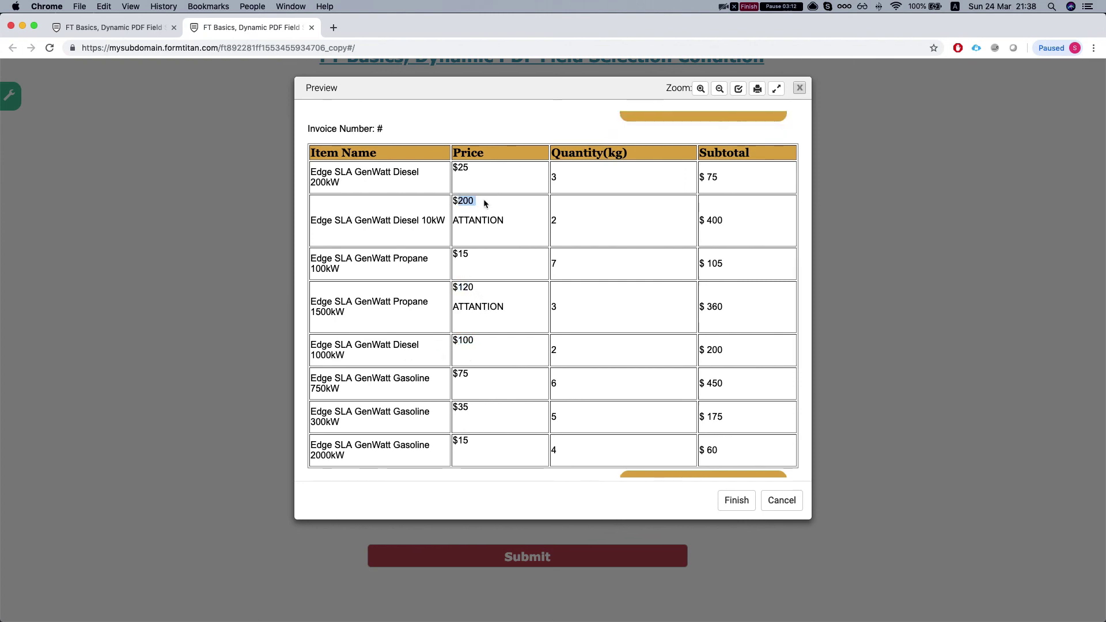
click(494, 225)
scroll(484, 263, up, 3)
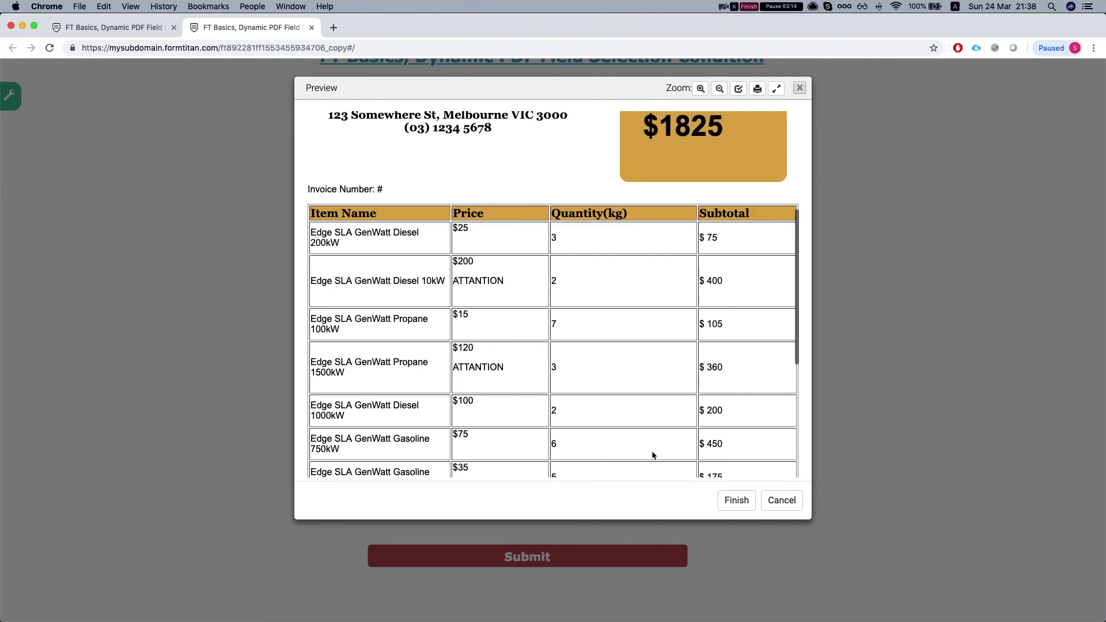